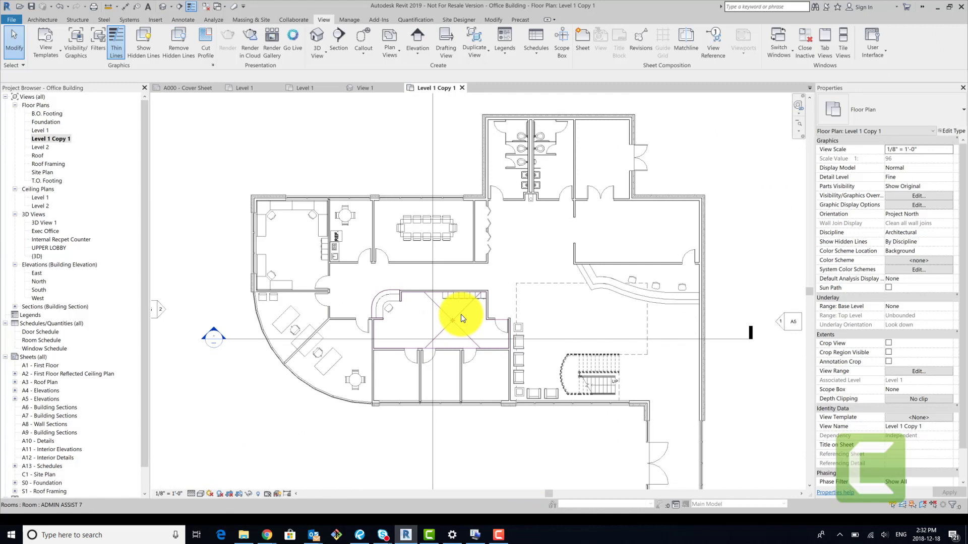
- Zoom and pan the Level 1 Copy 1 plan until the upper-left offices and conference room fill the view
scroll(538, 249, up, 2)
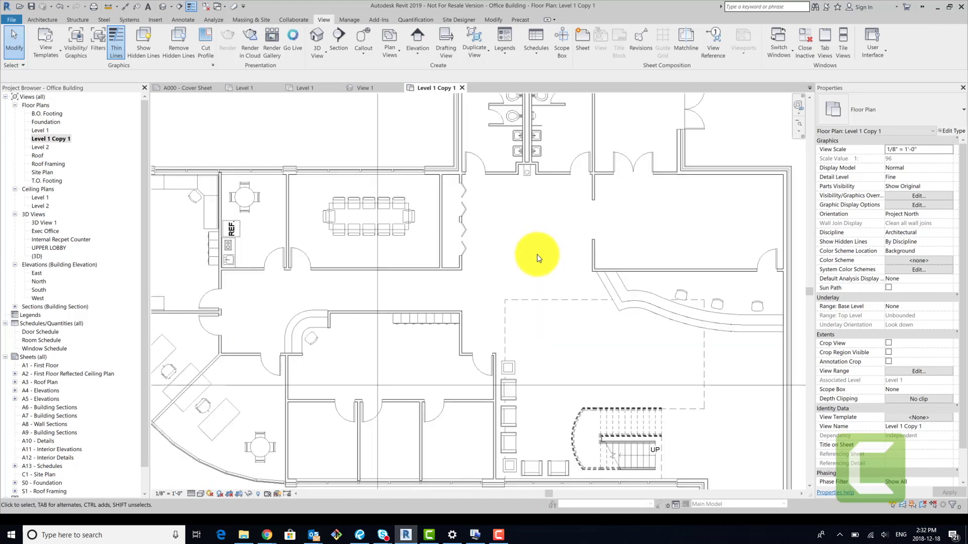
scroll(537, 254, down, 3)
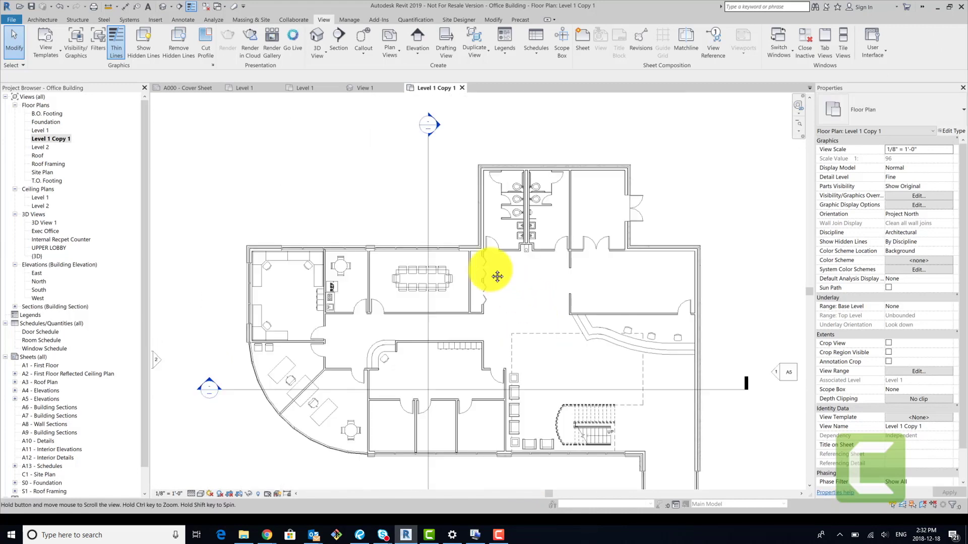
middle_drag(497, 276, 479, 287)
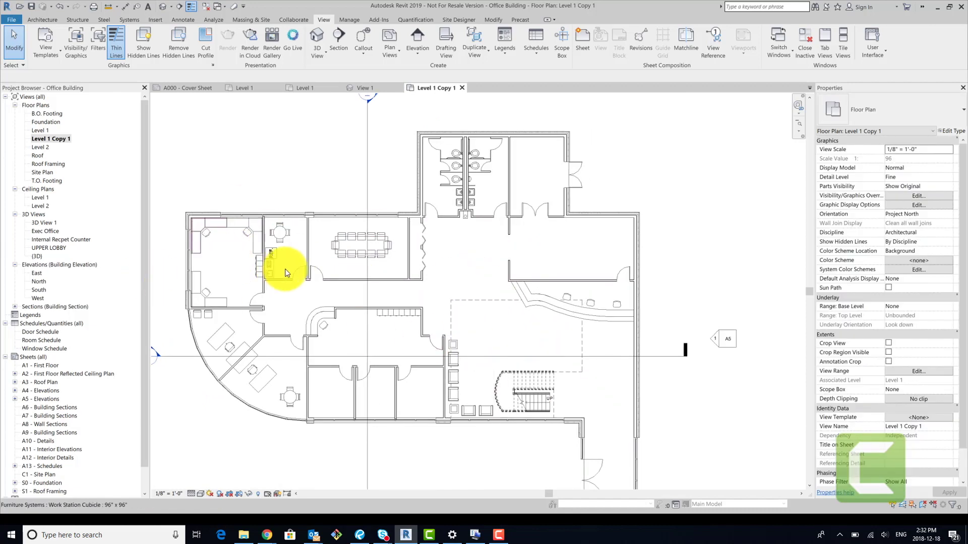
scroll(283, 267, up, 3)
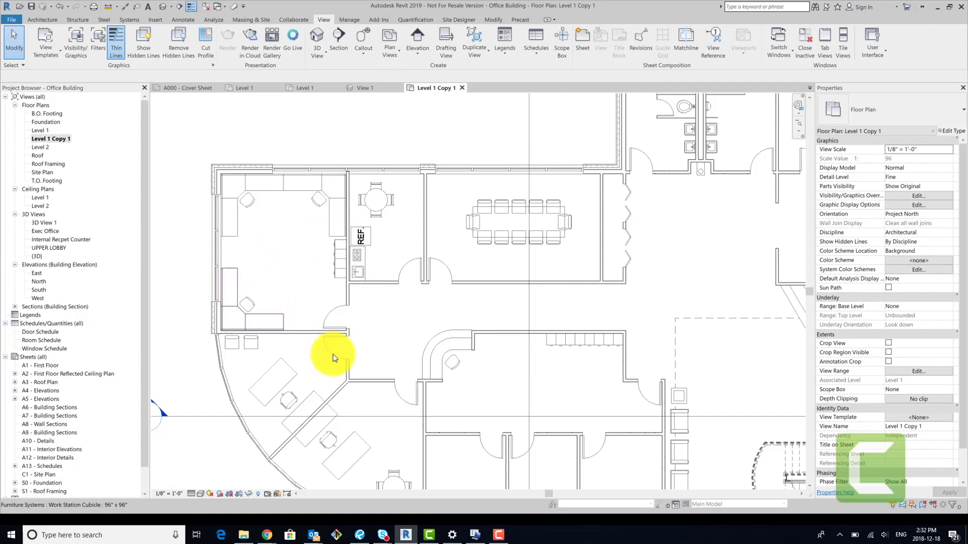
middle_drag(313, 337, 313, 270)
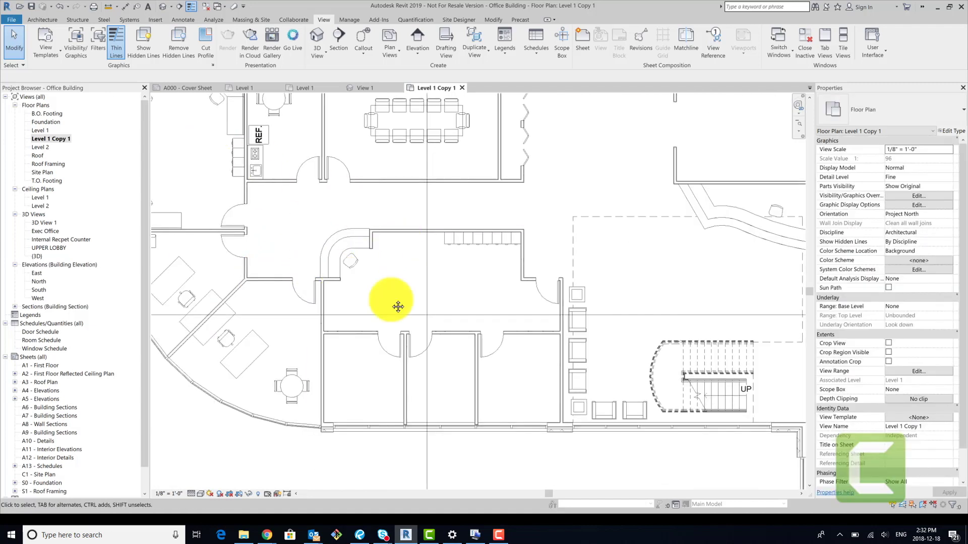
middle_drag(396, 302, 576, 359)
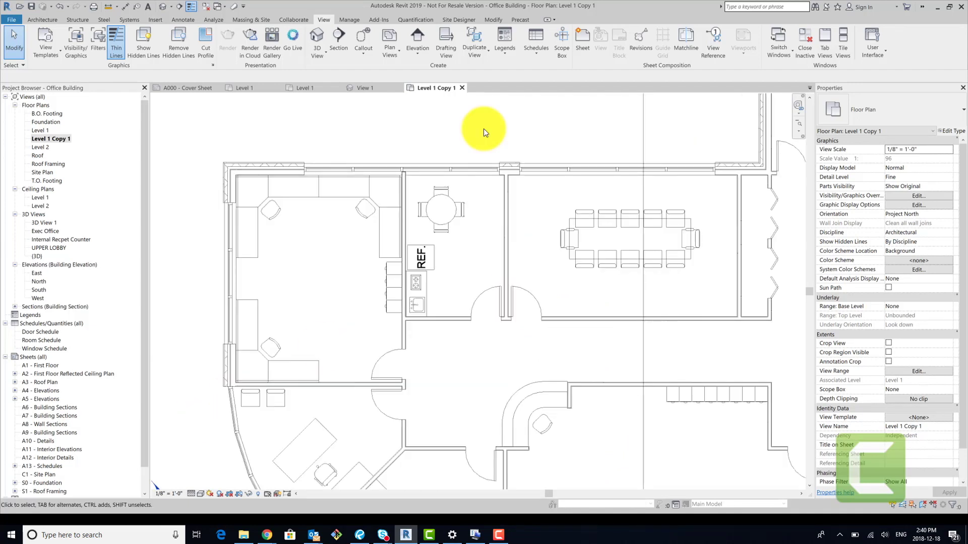
- Open Project Parameters from the Manage tab, pick Responsibility, and begin defining it as an instance parameter
click(351, 20)
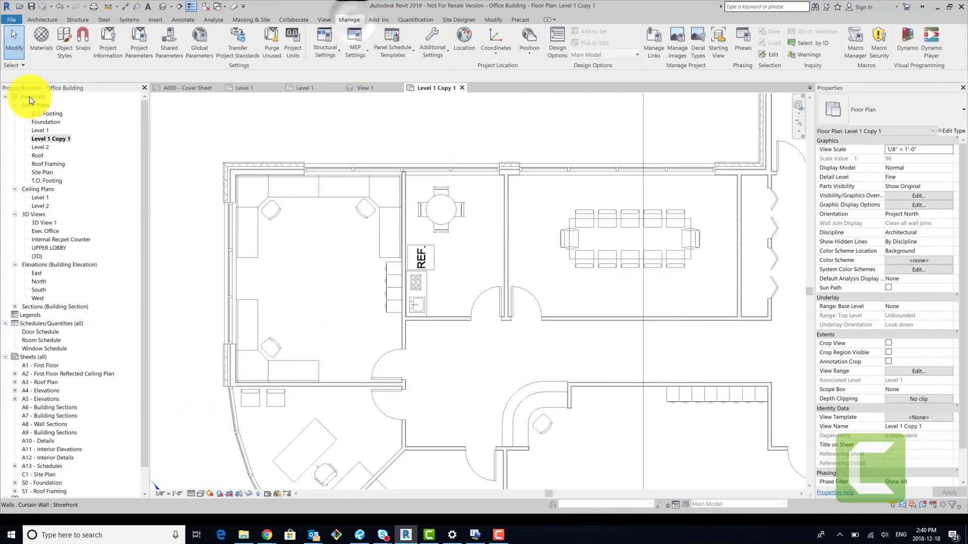
click(143, 46)
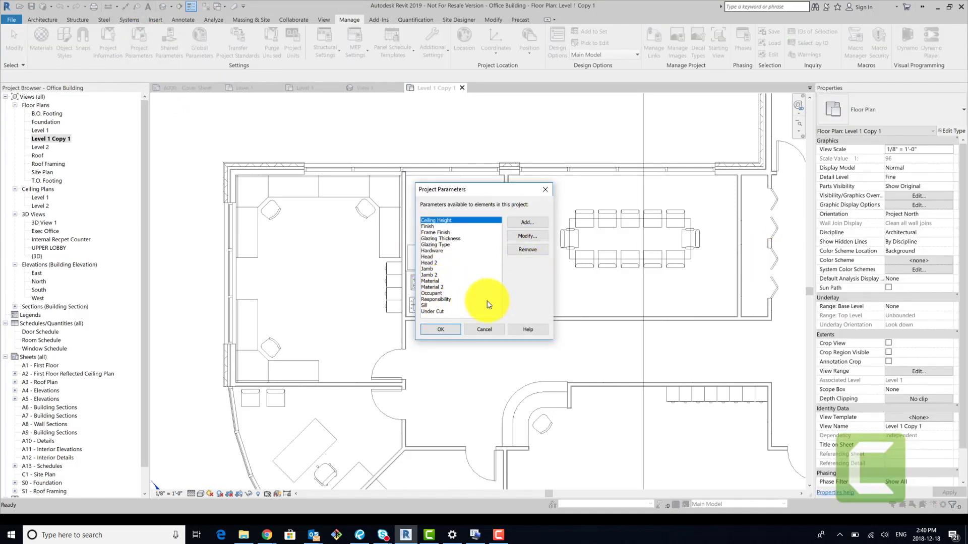
click(436, 300)
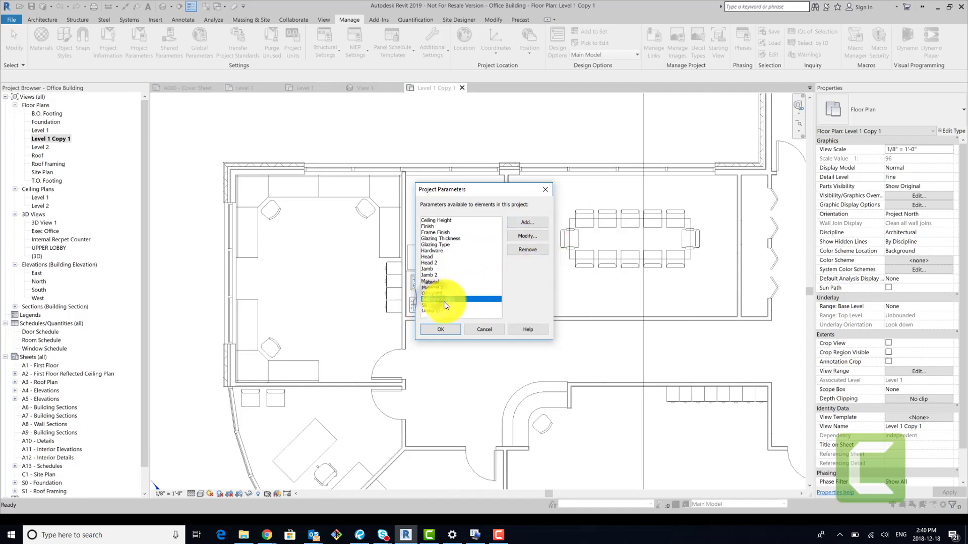
click(528, 222)
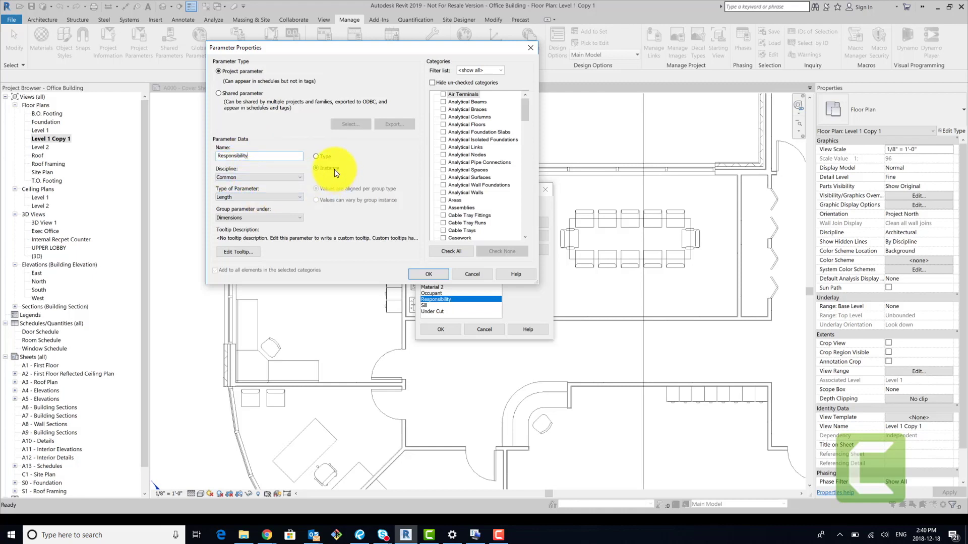
click(255, 197)
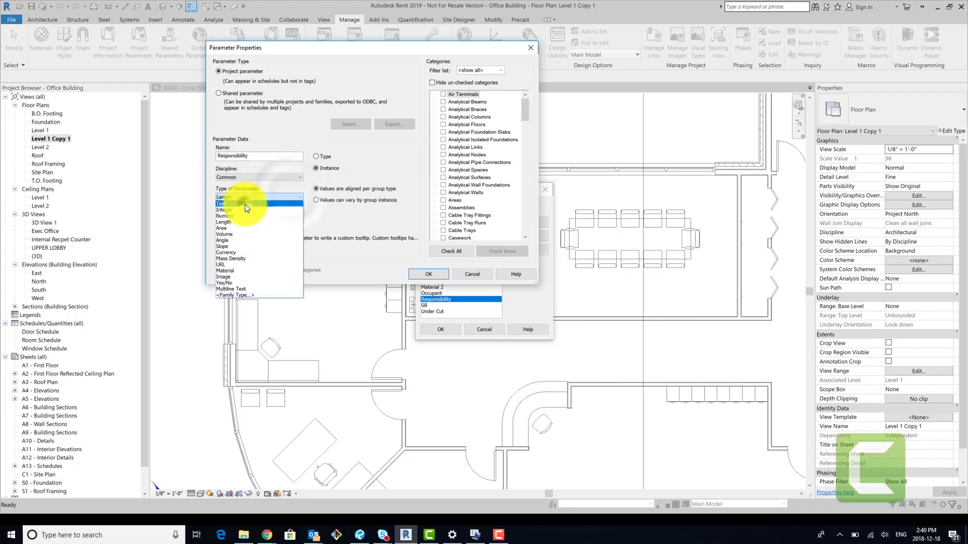
click(244, 204)
click(275, 217)
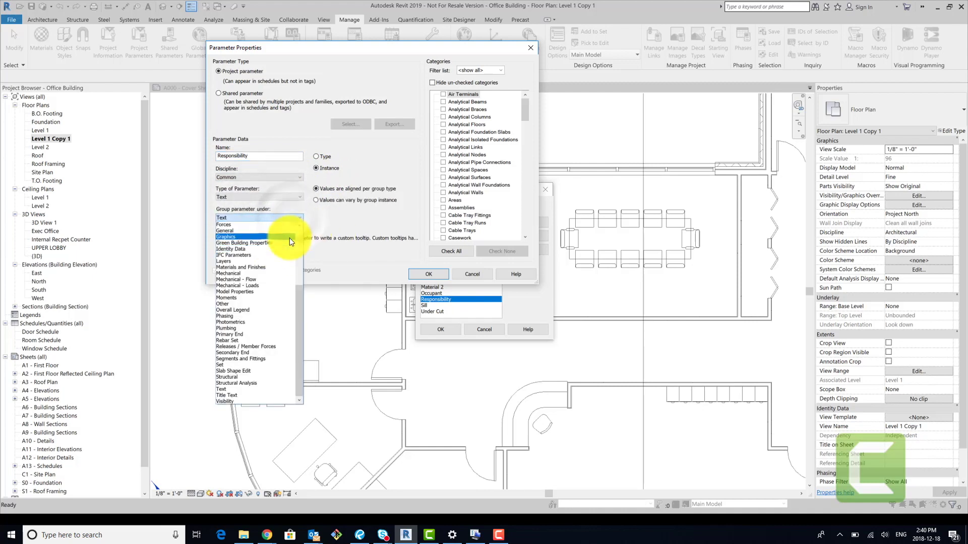
click(248, 249)
drag(524, 108, 525, 143)
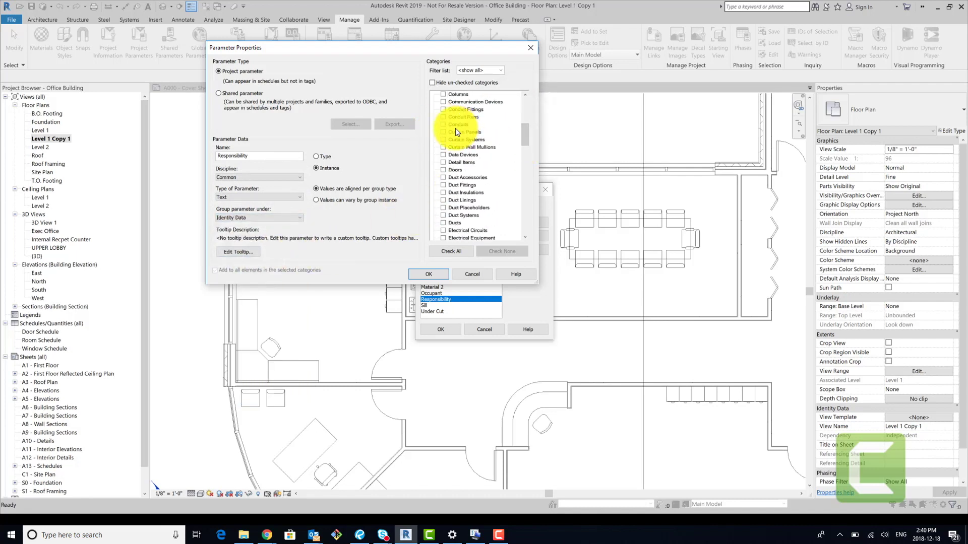
scroll(461, 126, up, 1)
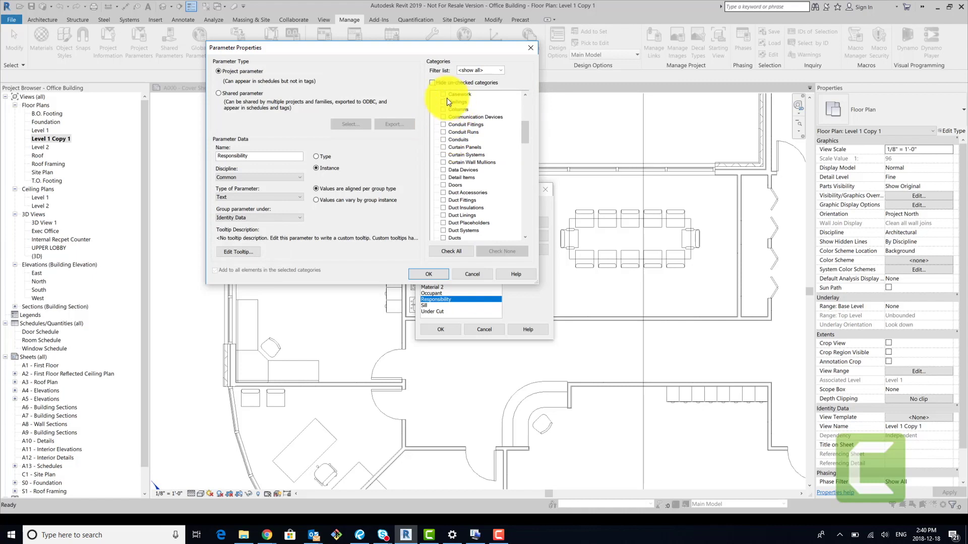
drag(524, 126, 536, 155)
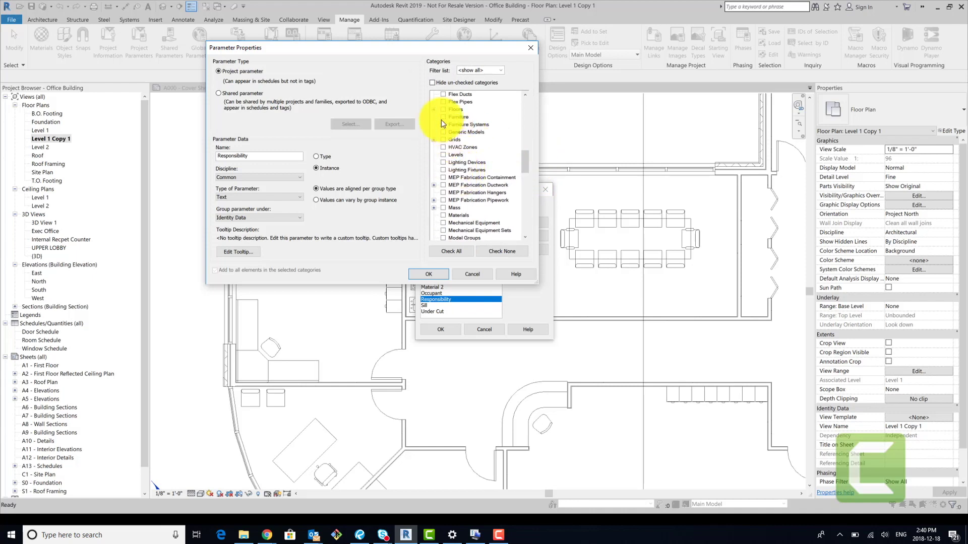
scroll(443, 101, up, 1)
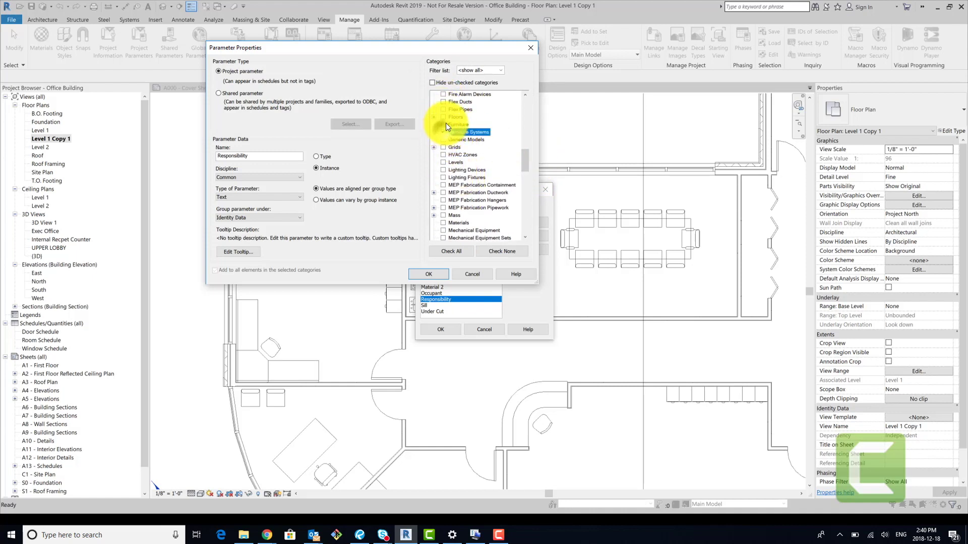
click(446, 124)
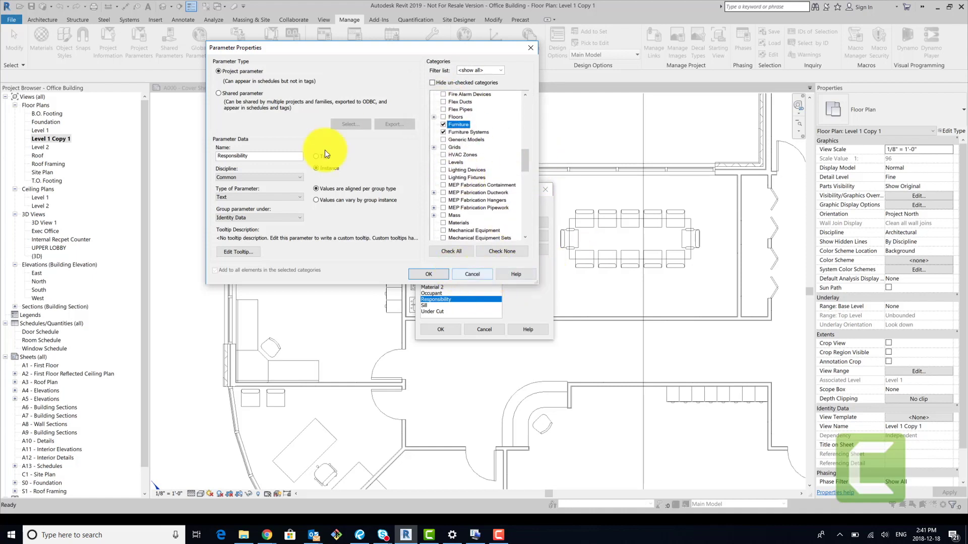
click(474, 275)
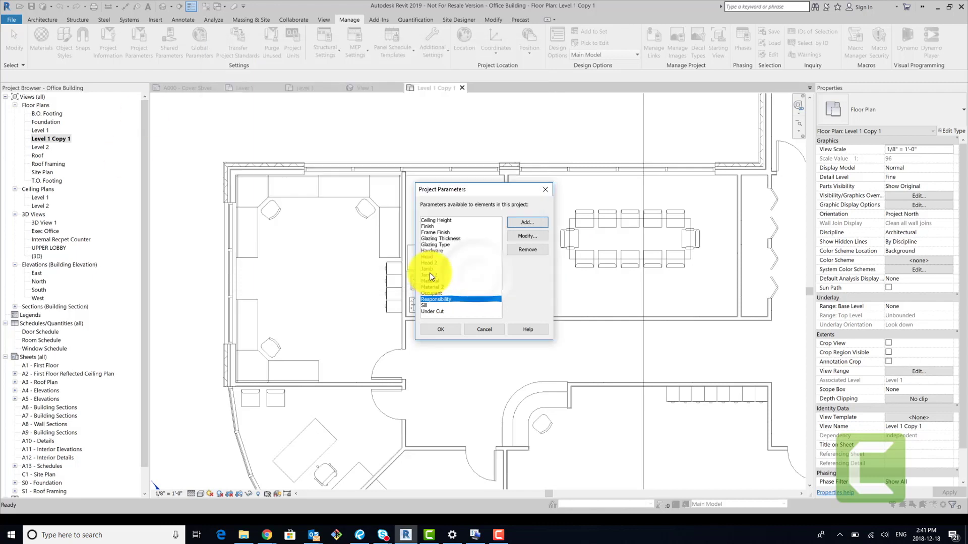
- Close the parameters list and set the conference table's Responsibility to Owner
click(484, 329)
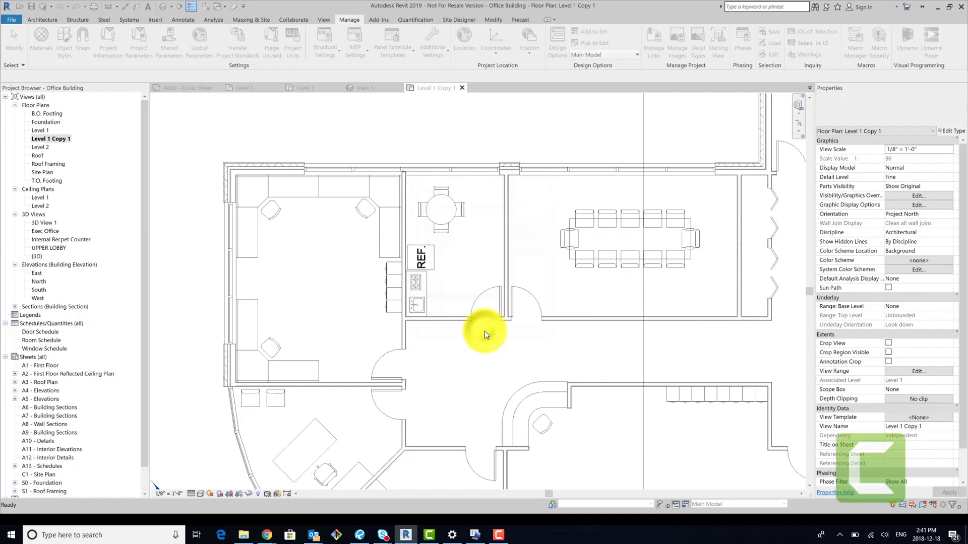
scroll(385, 324, up, 1)
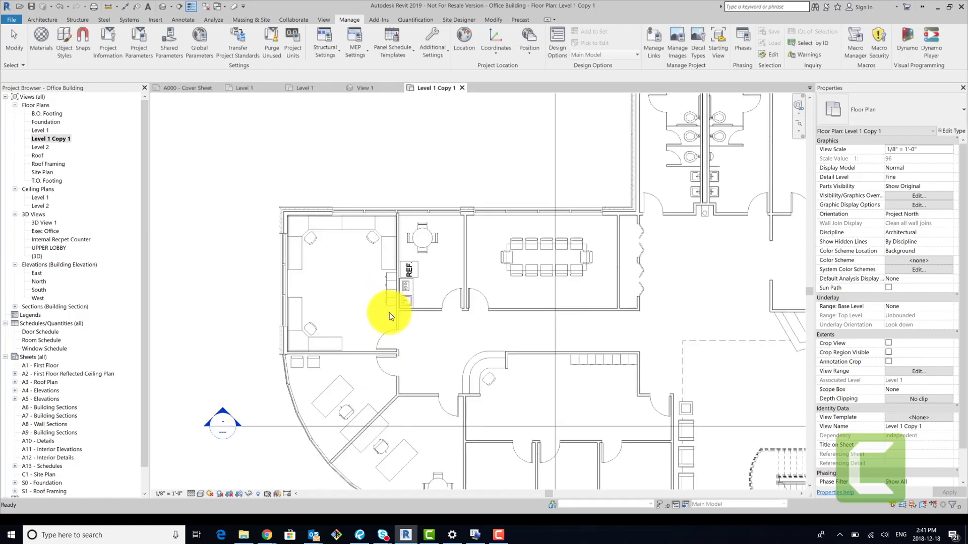
scroll(389, 313, up, 1)
click(389, 314)
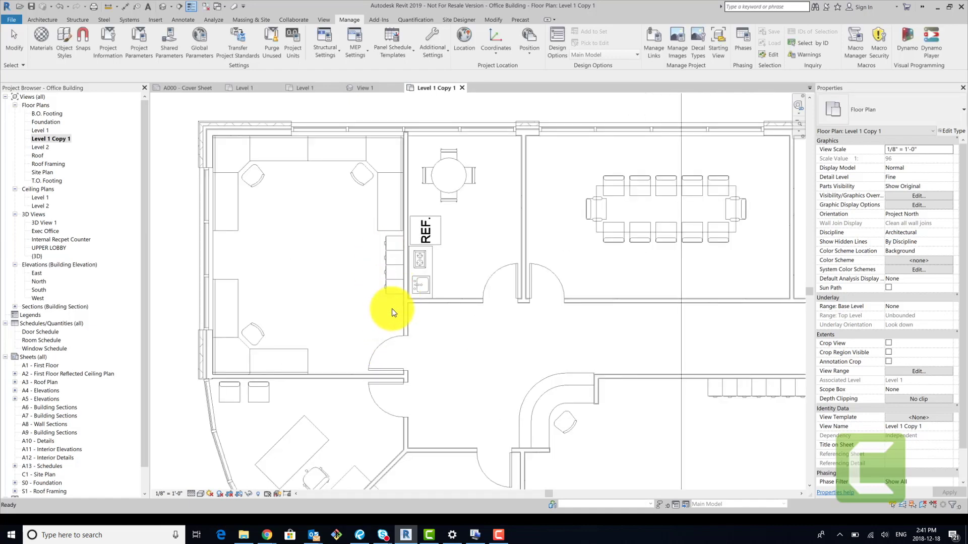
scroll(447, 307, down, 2)
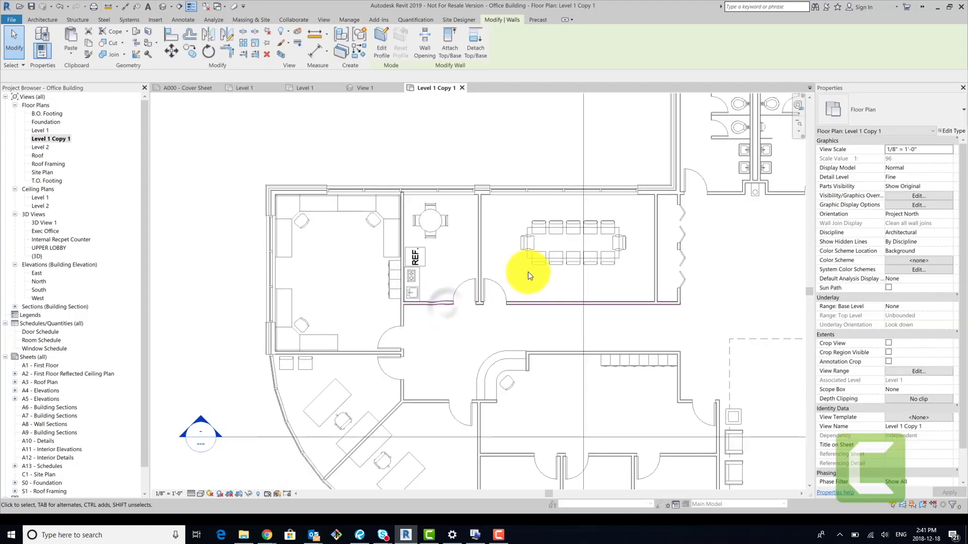
click(574, 255)
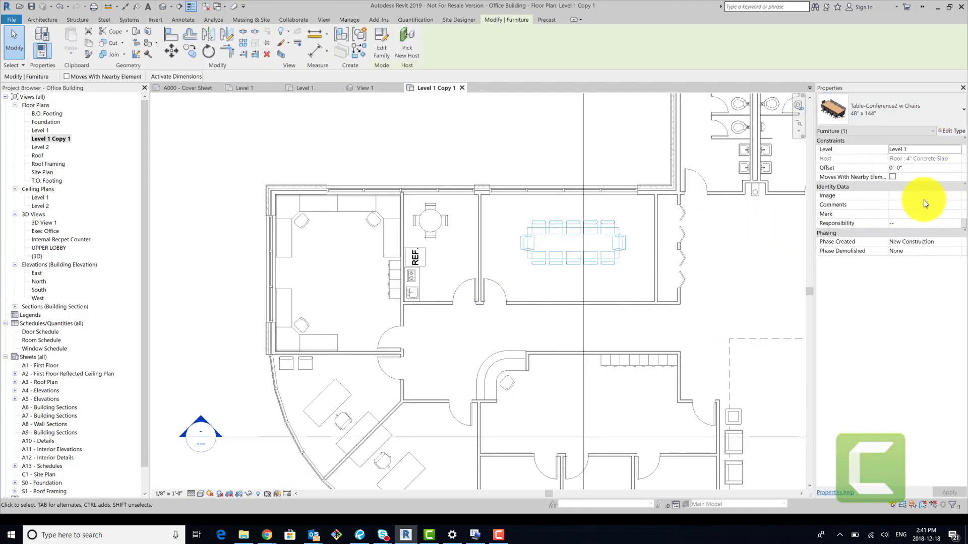
click(922, 224)
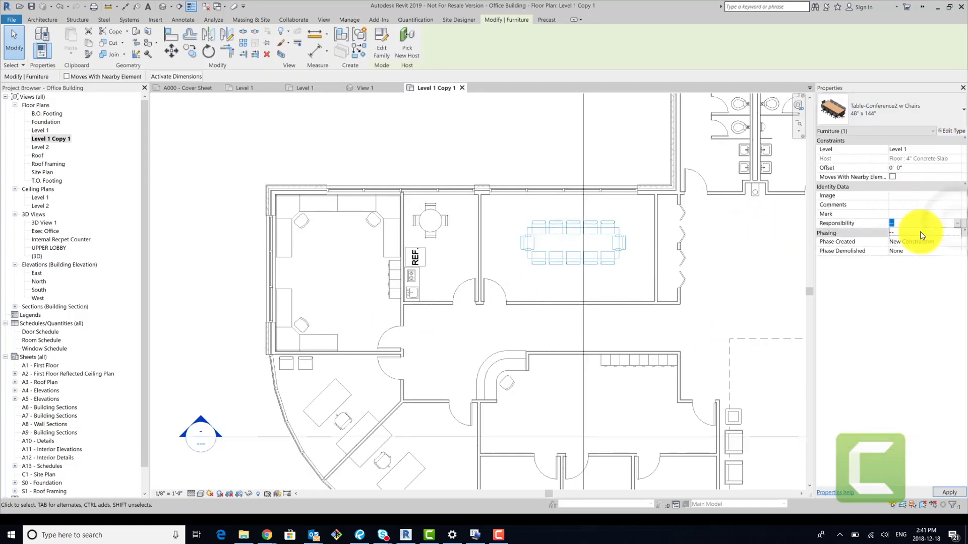
text(Own)
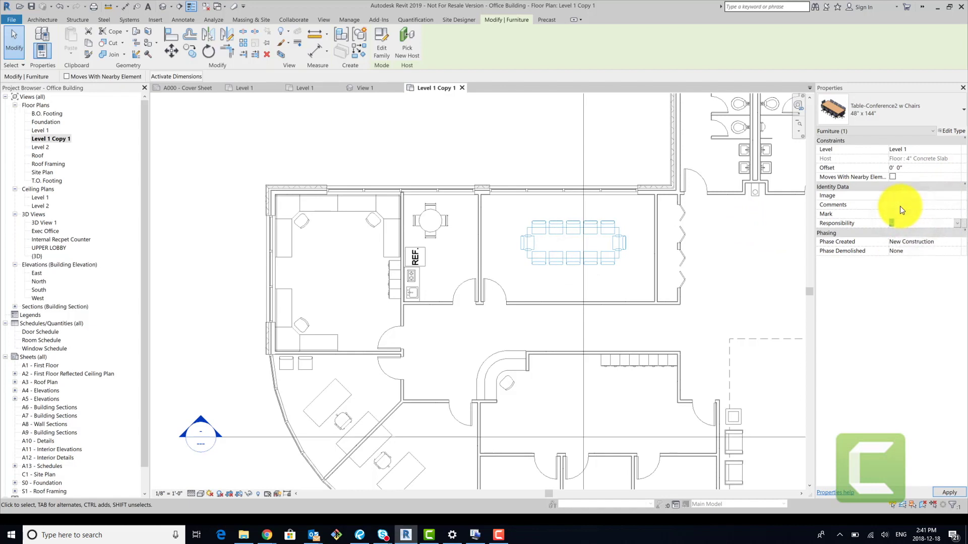
text(er)
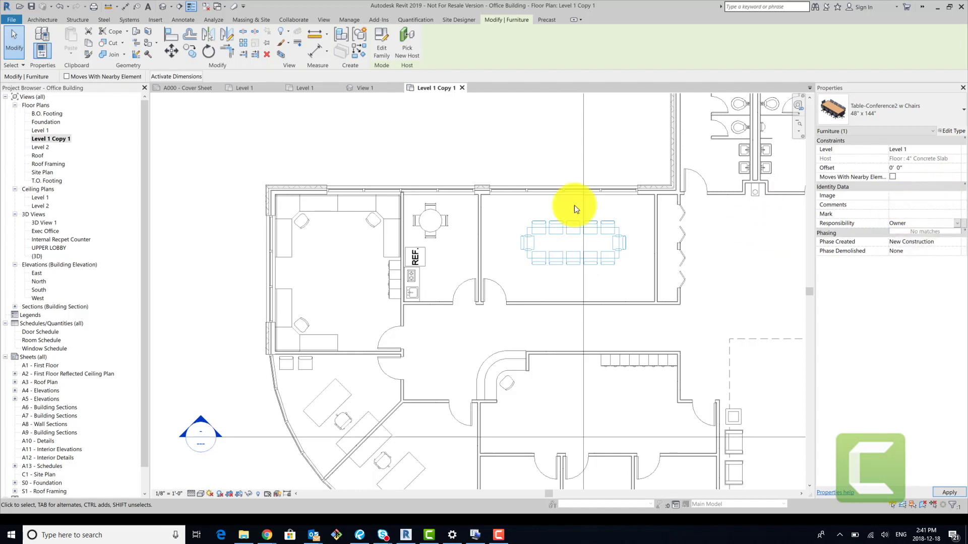
- Set Responsibility to Owner for the round dining table and the four file cabinets
click(430, 221)
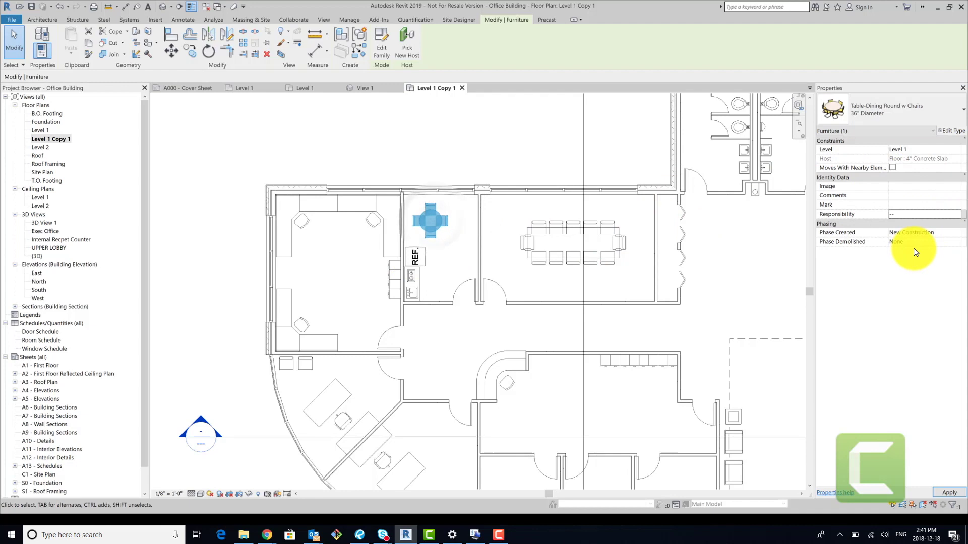
click(926, 216)
text(Owner)
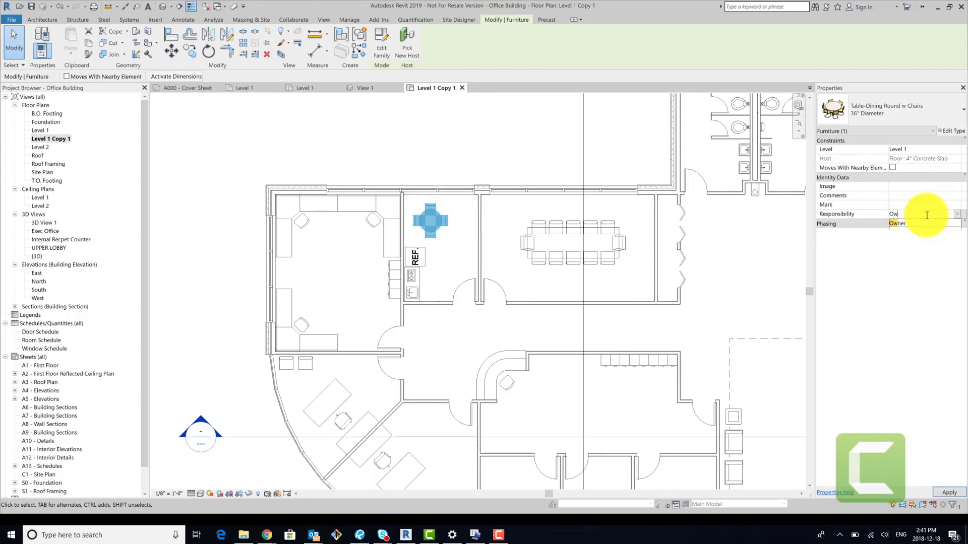
click(389, 295)
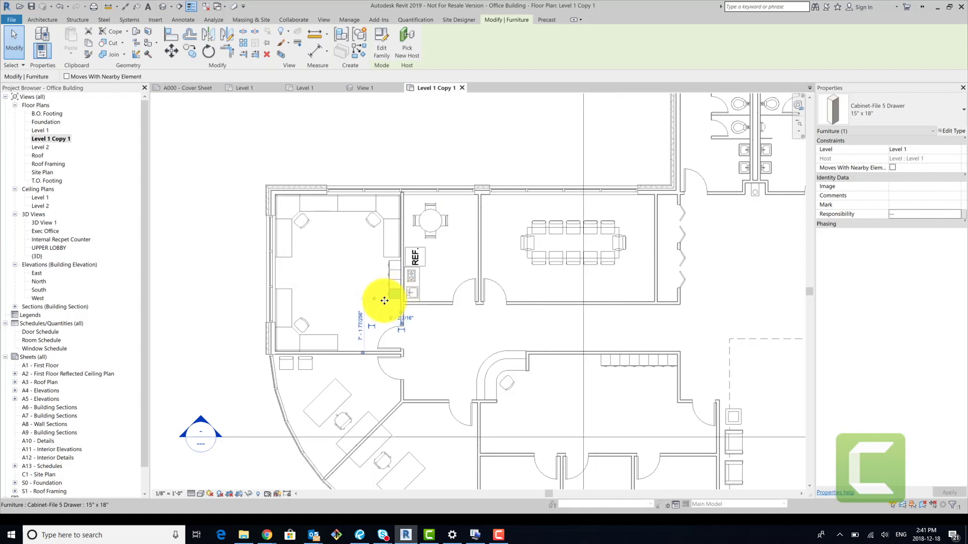
key(s)
key(a)
click(907, 213)
text(Owner)
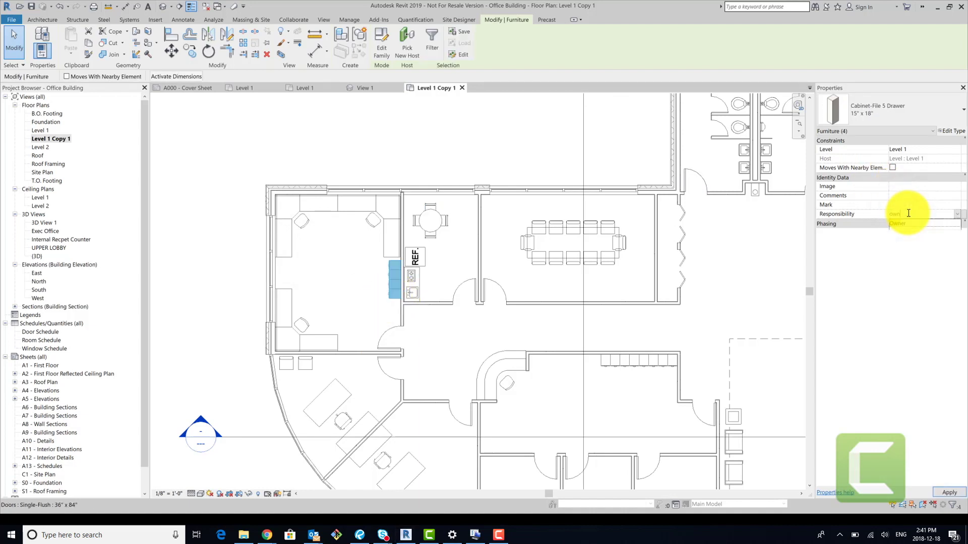
click(383, 234)
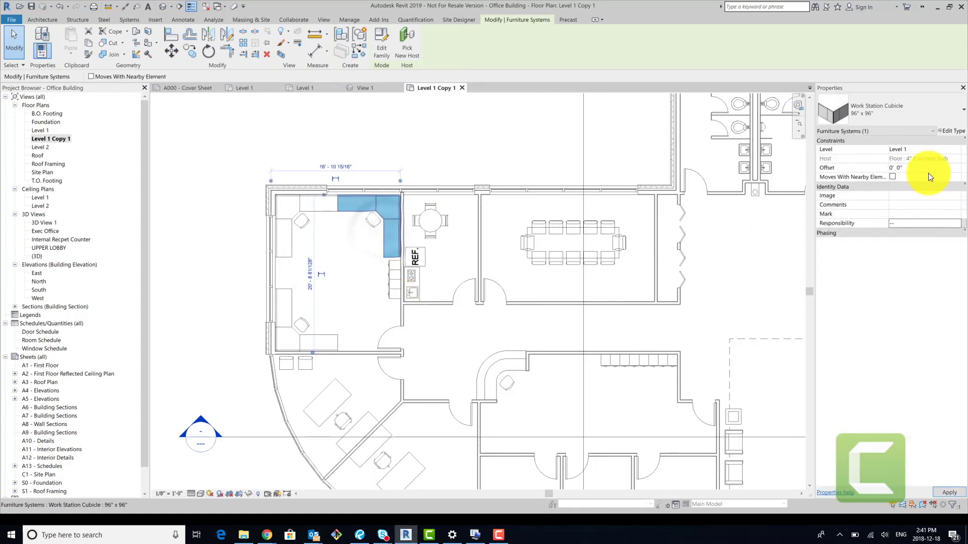
- Place a cubicle rotated 90° in the room's top-left corner and set both cubicles to Contractor
click(957, 224)
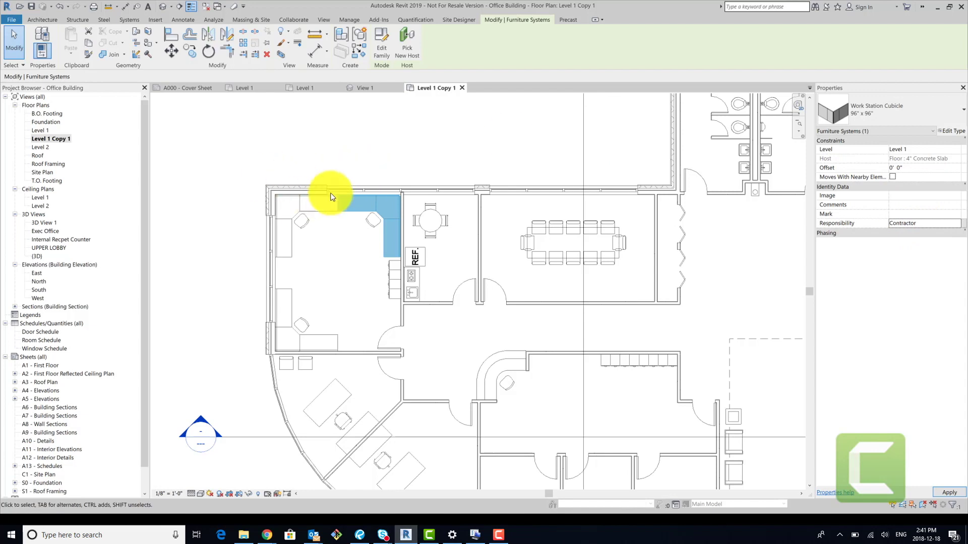
click(325, 204)
key(space)
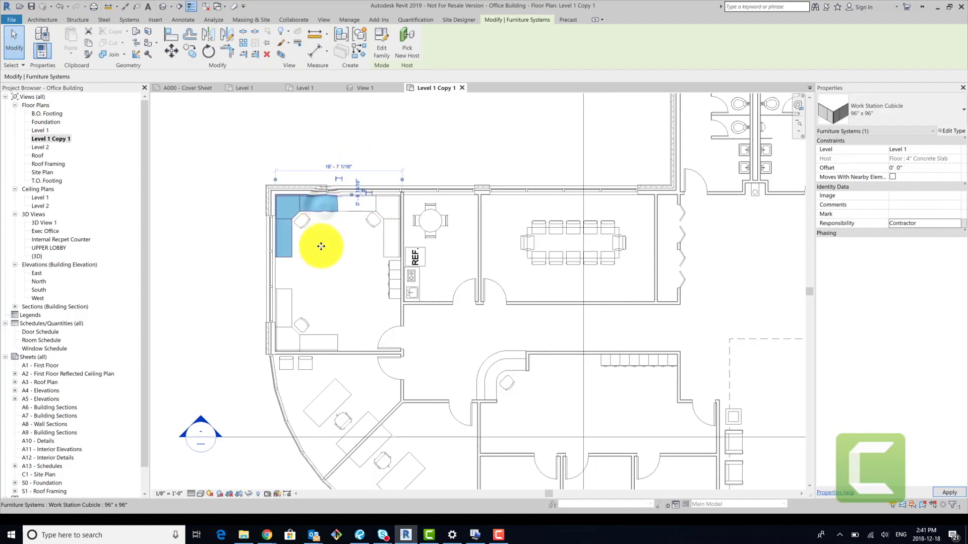
click(284, 300)
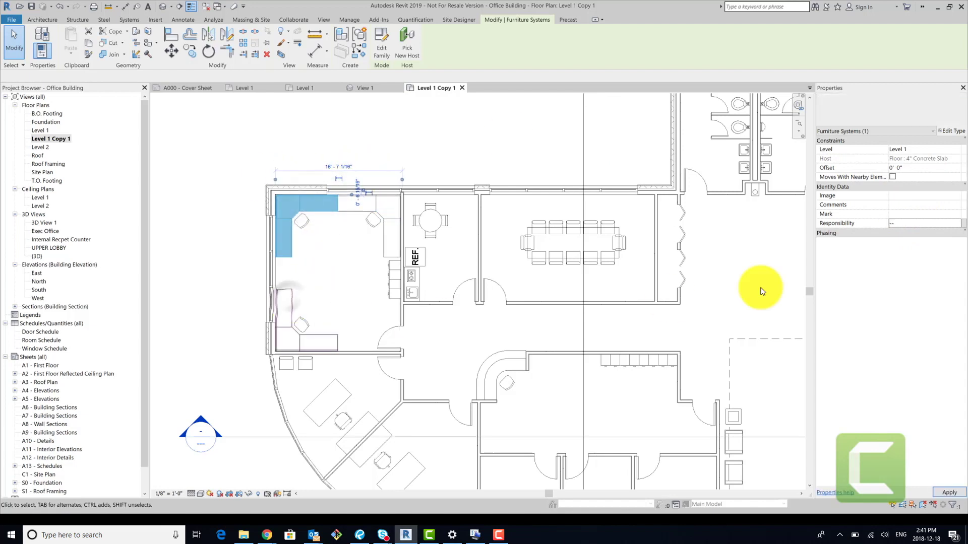
click(958, 223)
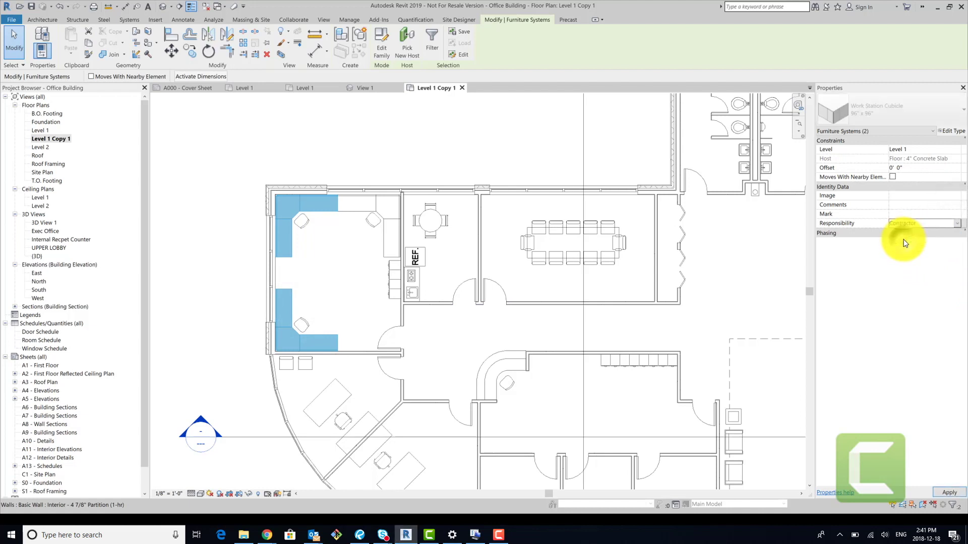
click(903, 240)
click(357, 253)
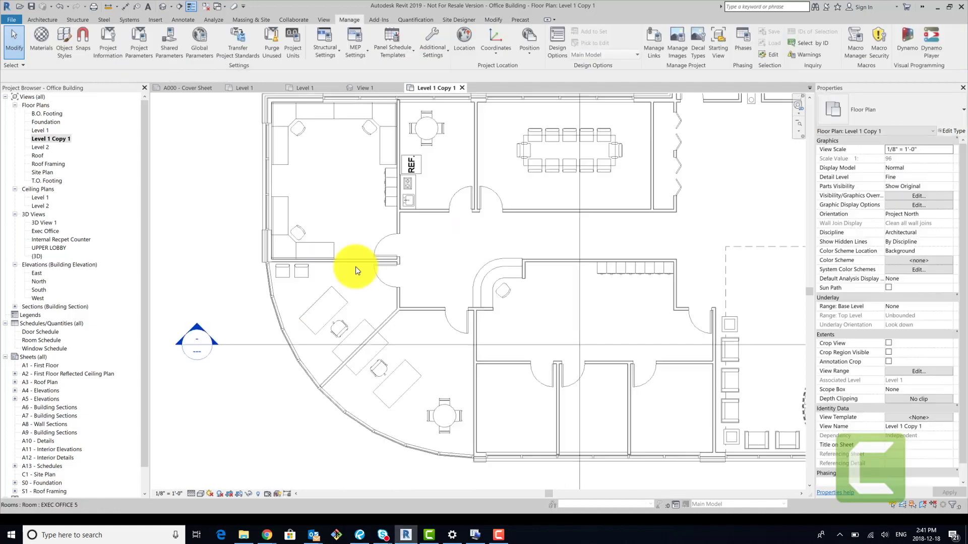
- Set Responsibility to Contractor for the three desks and the credenza
ctrl+scroll(355, 267, down, 3)
click(339, 295)
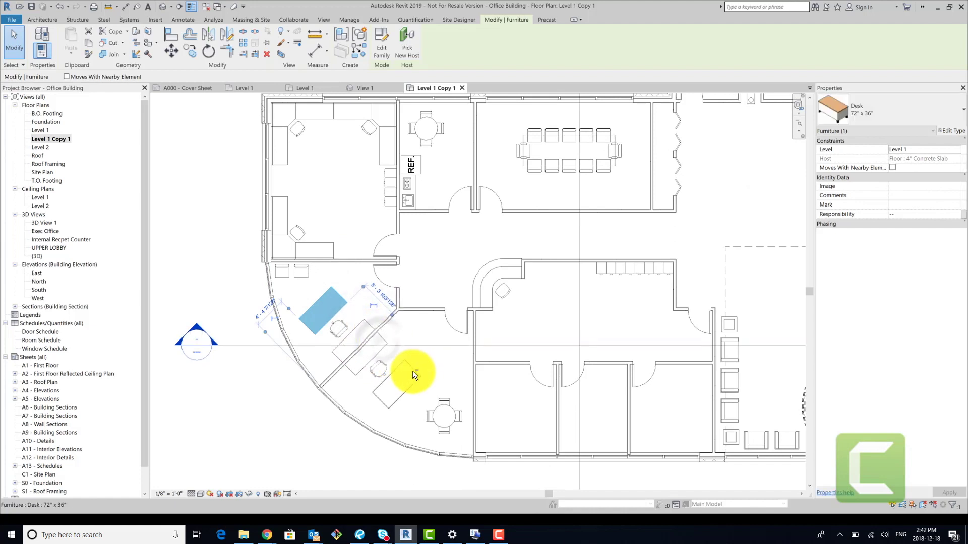
ctrl+click(385, 345)
ctrl+click(361, 366)
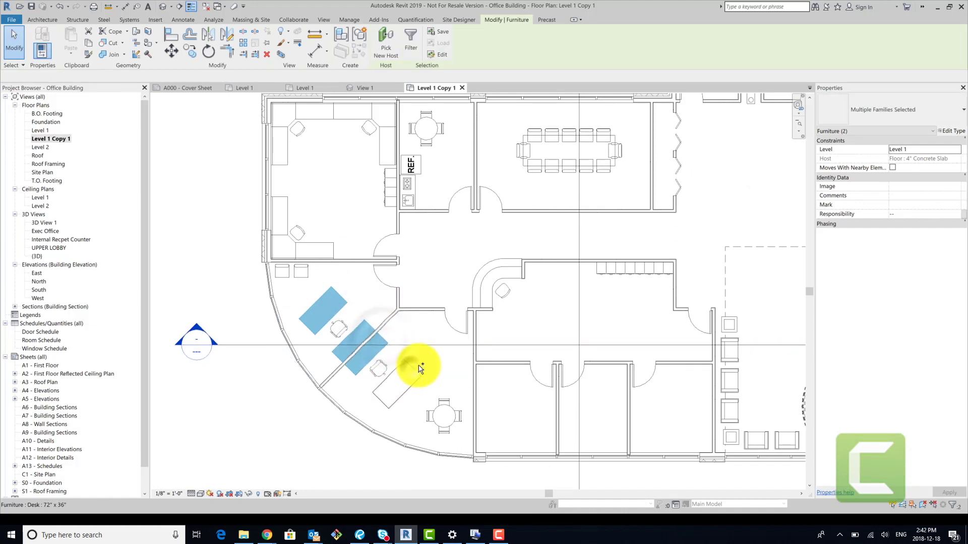
ctrl+click(401, 383)
click(955, 218)
click(956, 214)
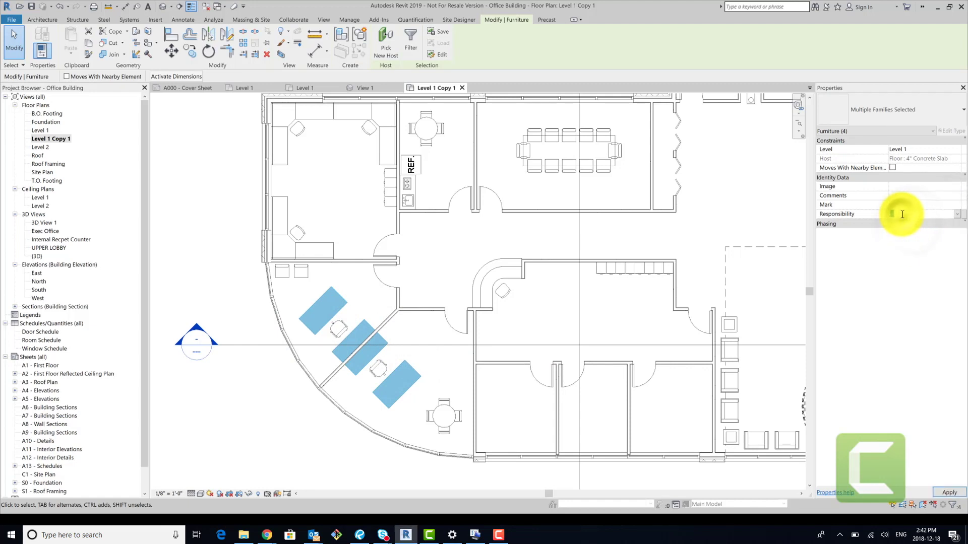
text(Contracto)
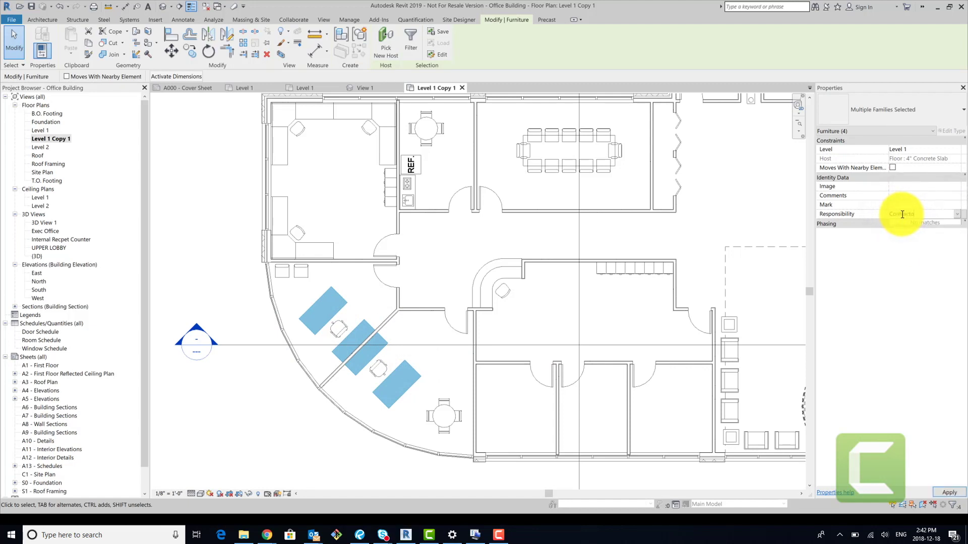
text(r)
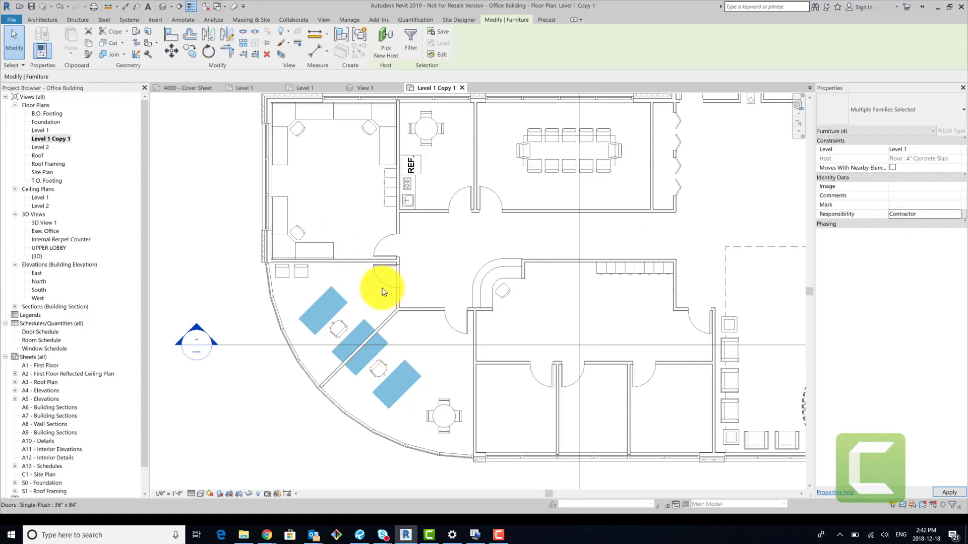
click(426, 129)
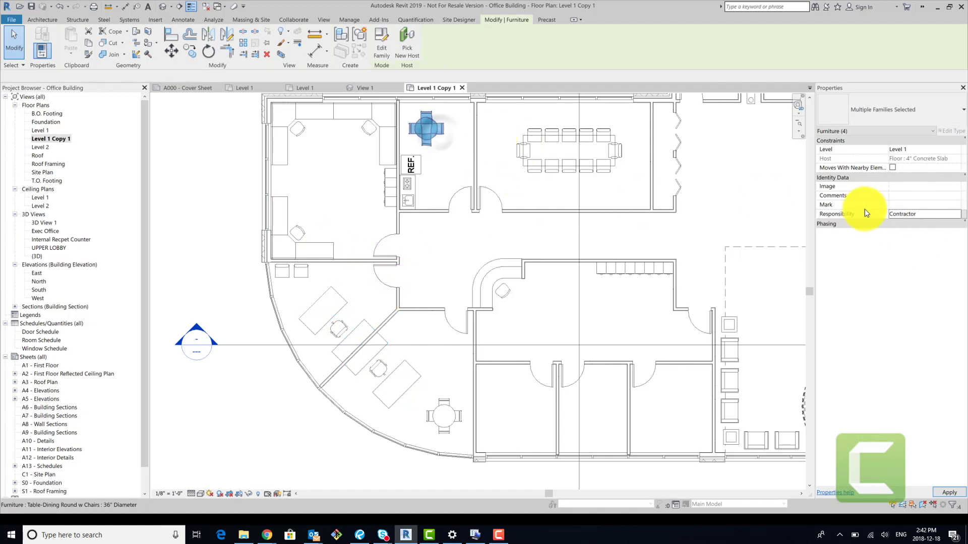
- Check the conference table's value, then correct the four file cabinets' lowercase 'owner' to Owner
click(536, 142)
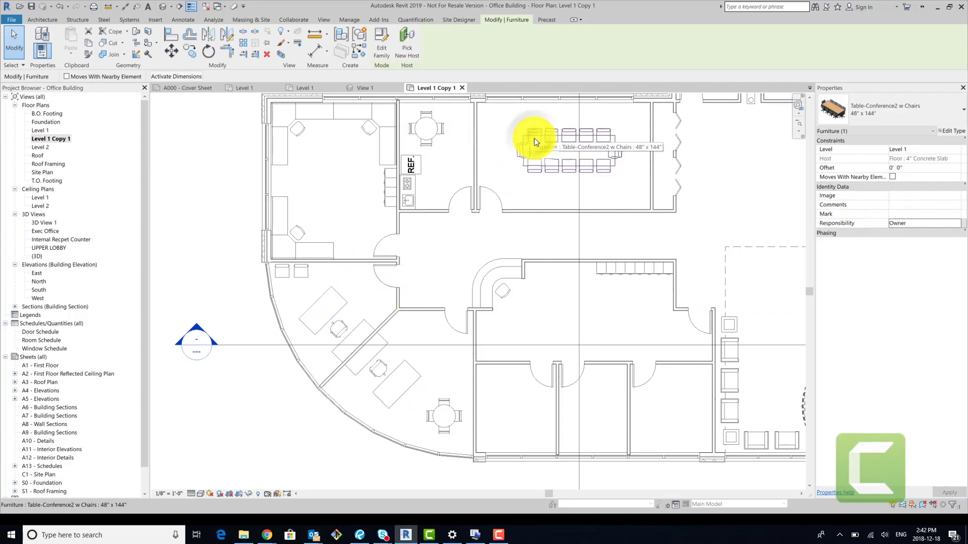
click(387, 203)
click(365, 220)
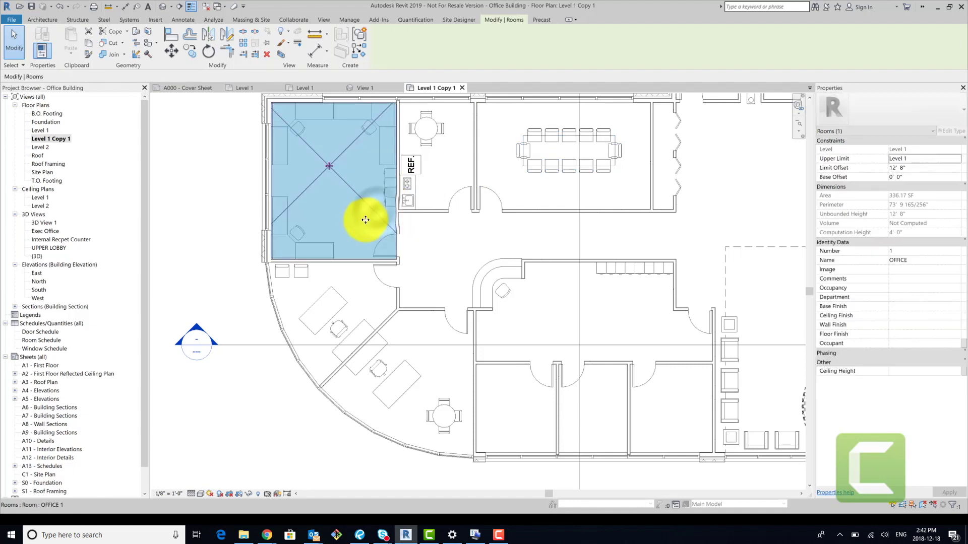
key(Escape)
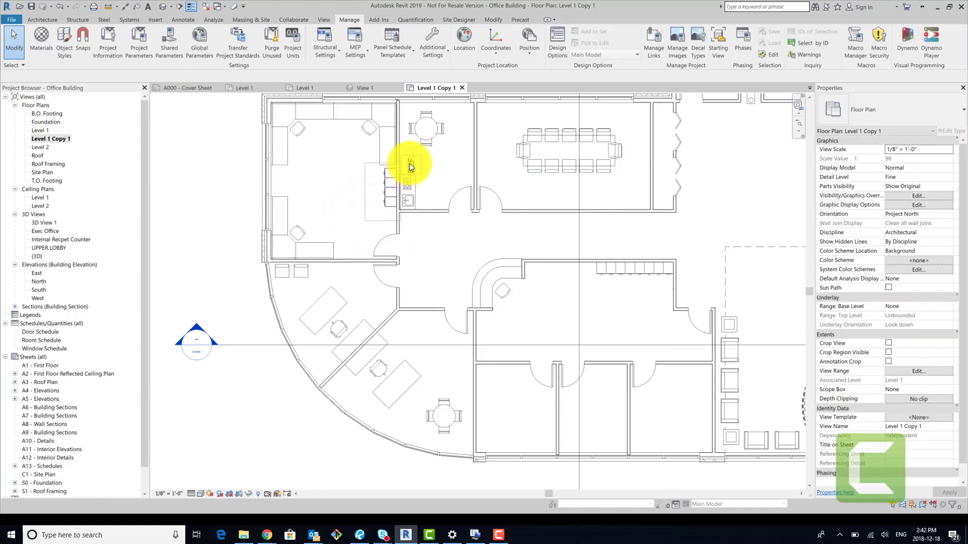
click(410, 166)
click(919, 214)
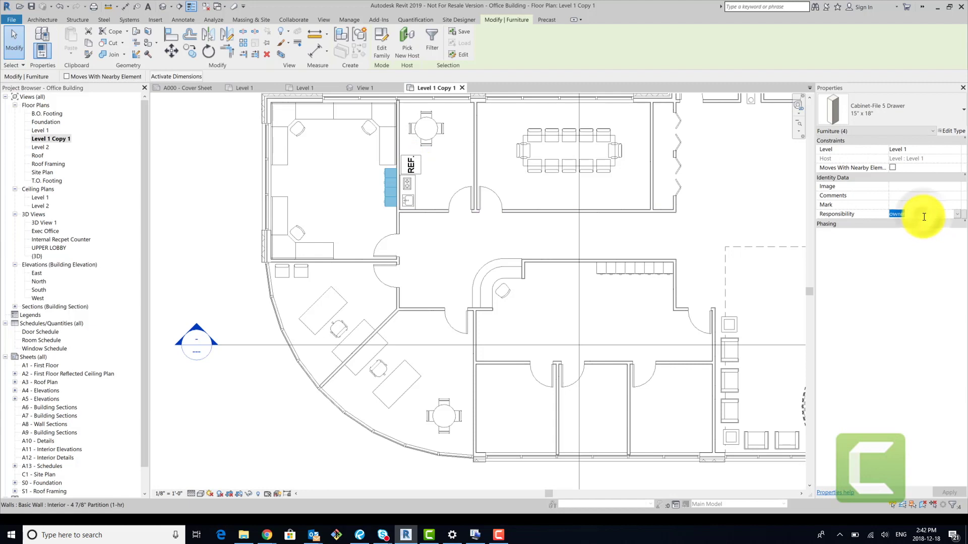
text(Own)
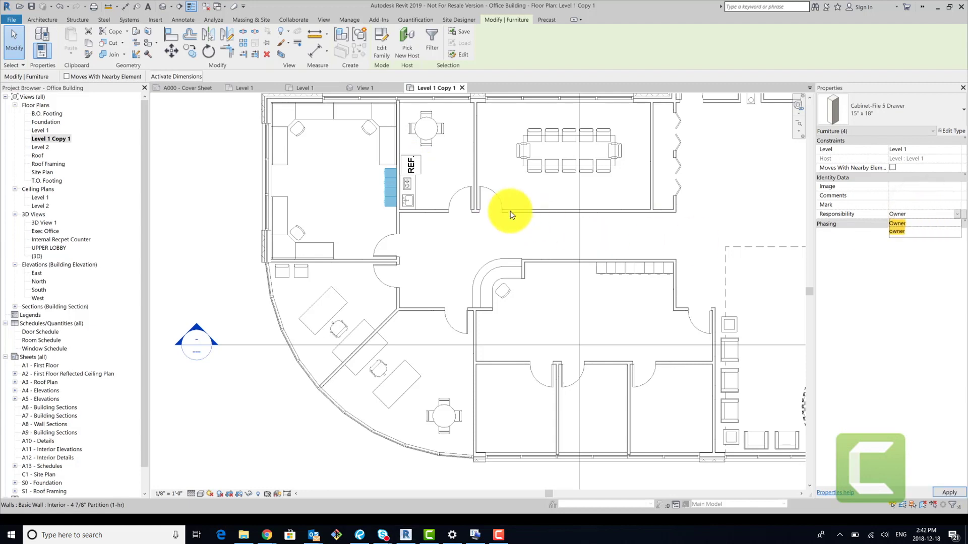
text(er)
click(500, 258)
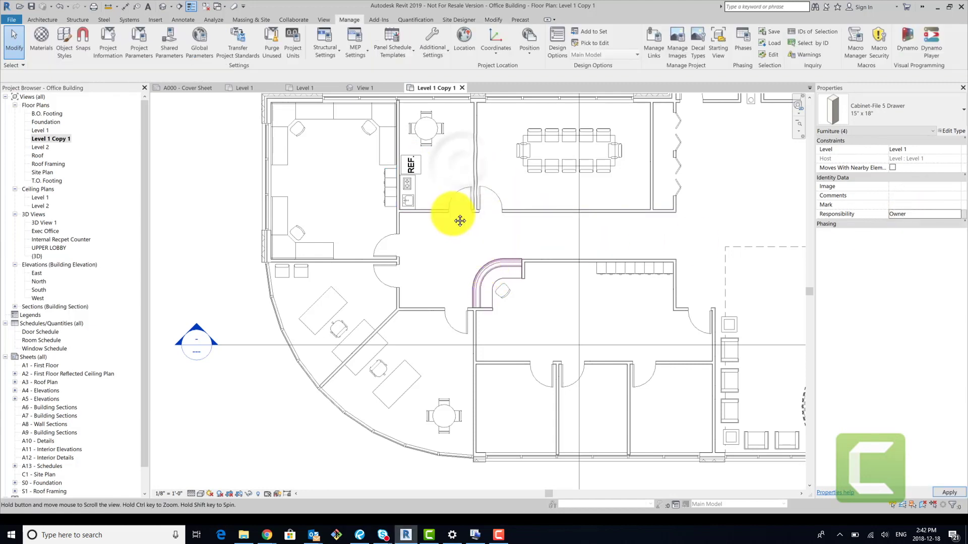
- Set the curved reception counter's Responsibility to Owner
ctrl+scroll(443, 319, down, 3)
shift+scroll(453, 328, right, 3)
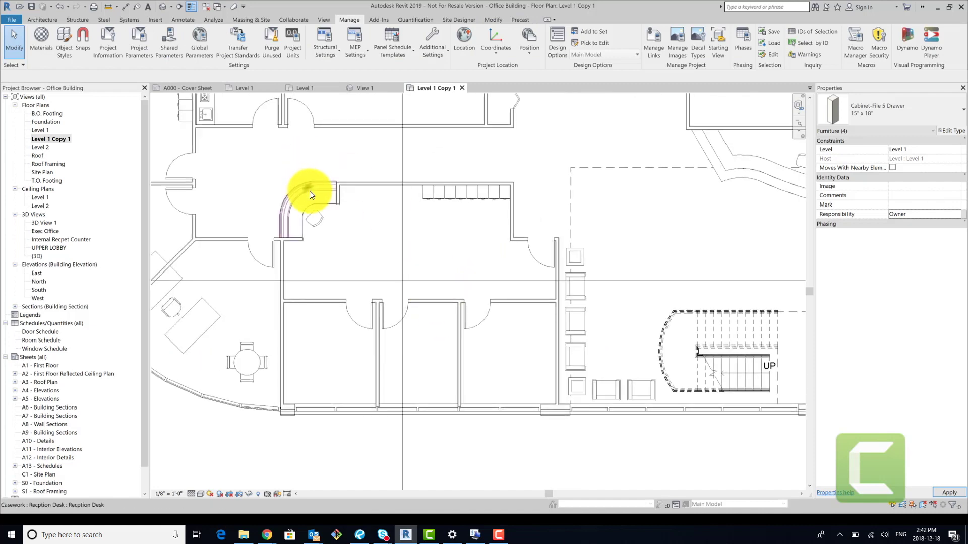
click(309, 191)
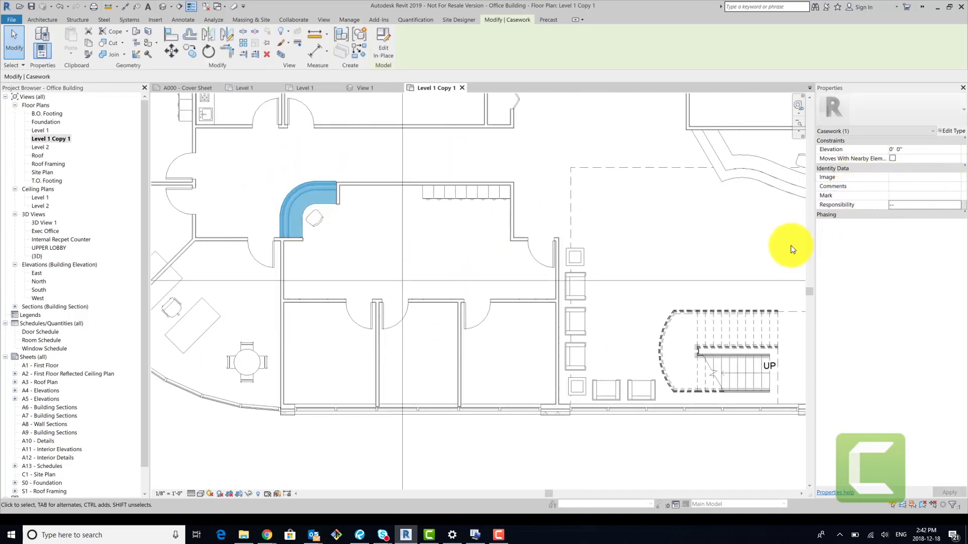
click(957, 206)
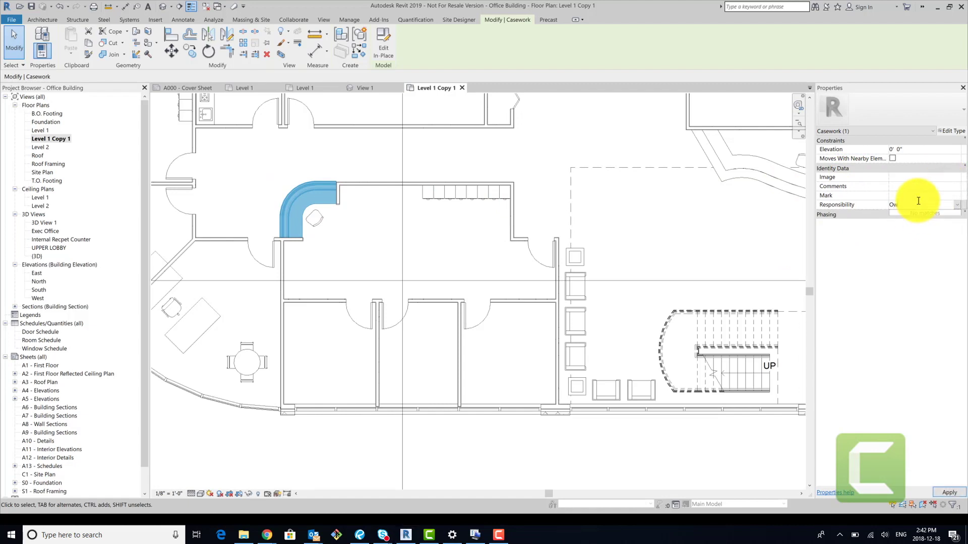
text(Owner)
key(Return)
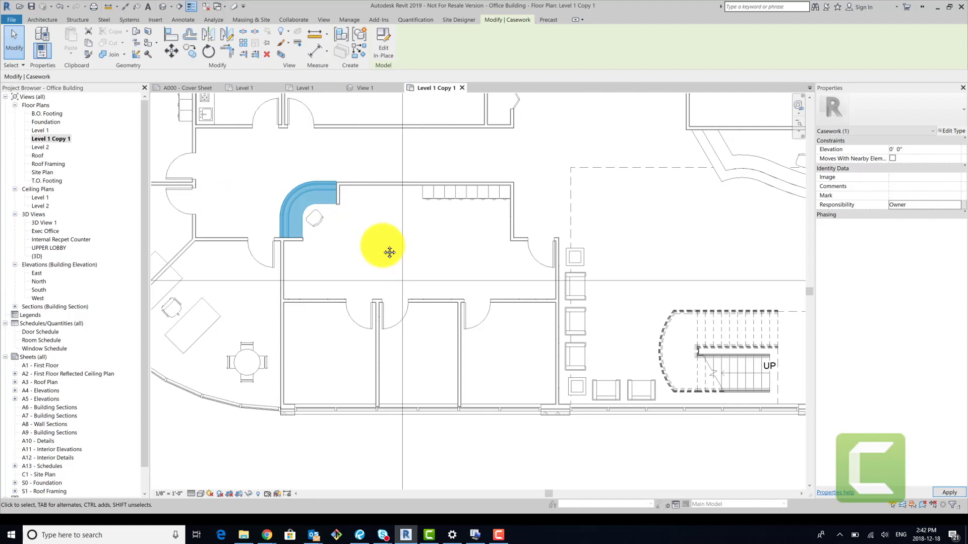
- Box-select the eight cabinets along the upper-right room's top wall and mark them Owner
middle_drag(459, 191, 395, 148)
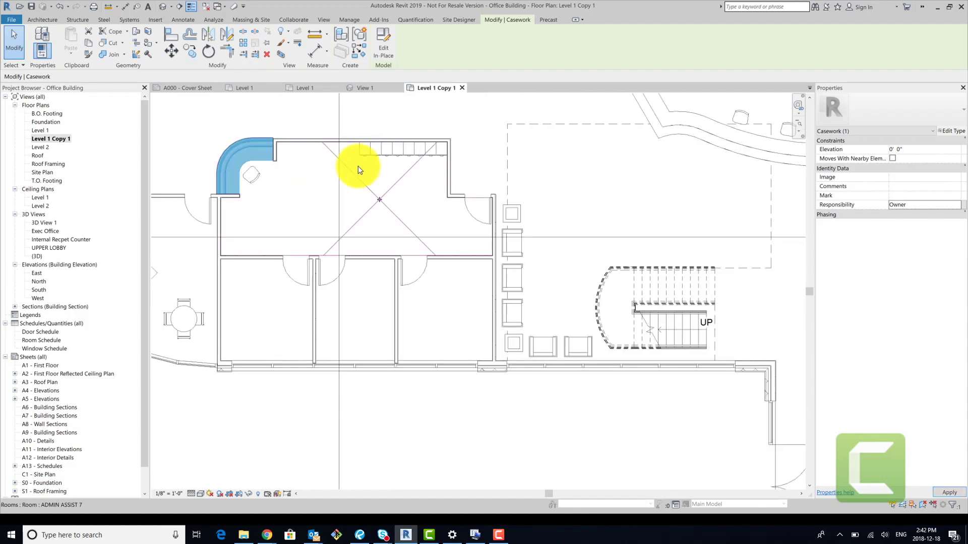
drag(356, 166, 451, 129)
click(916, 216)
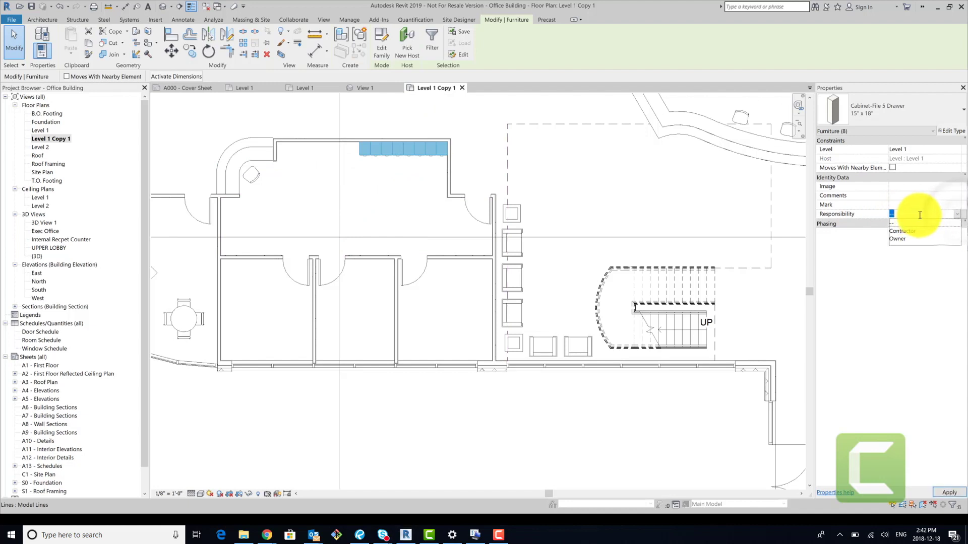
click(902, 238)
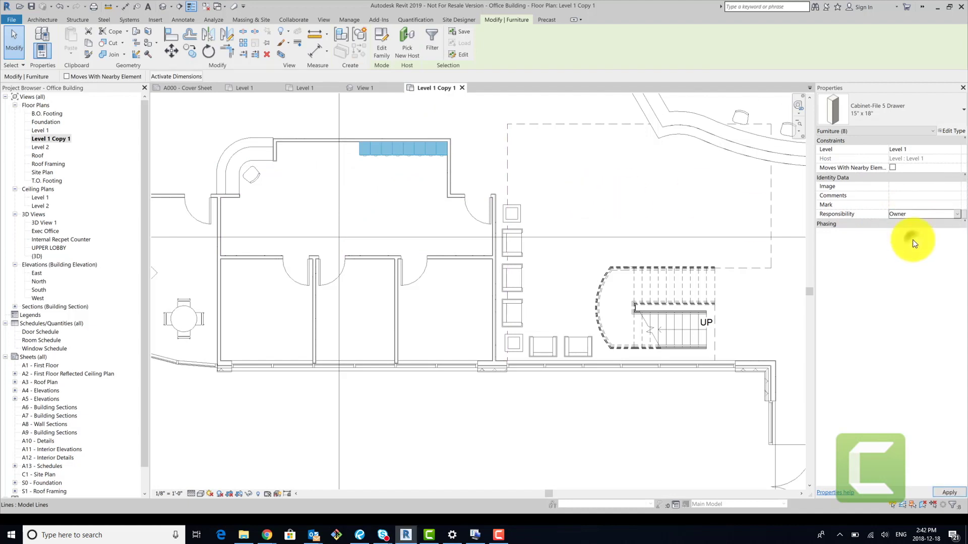
scroll(616, 178, up, 2)
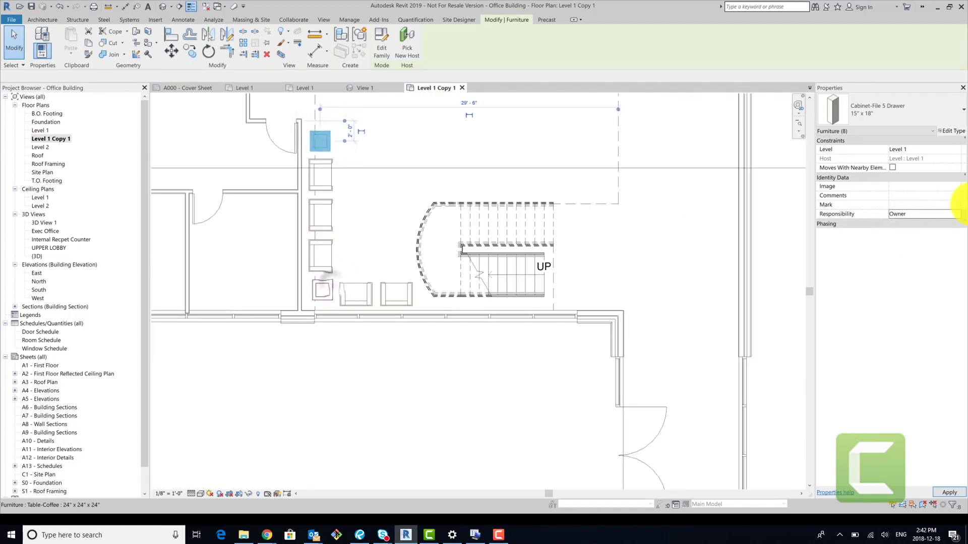
- Set both coffee tables' Responsibility to Owner
ctrl+click(323, 288)
click(956, 215)
click(903, 237)
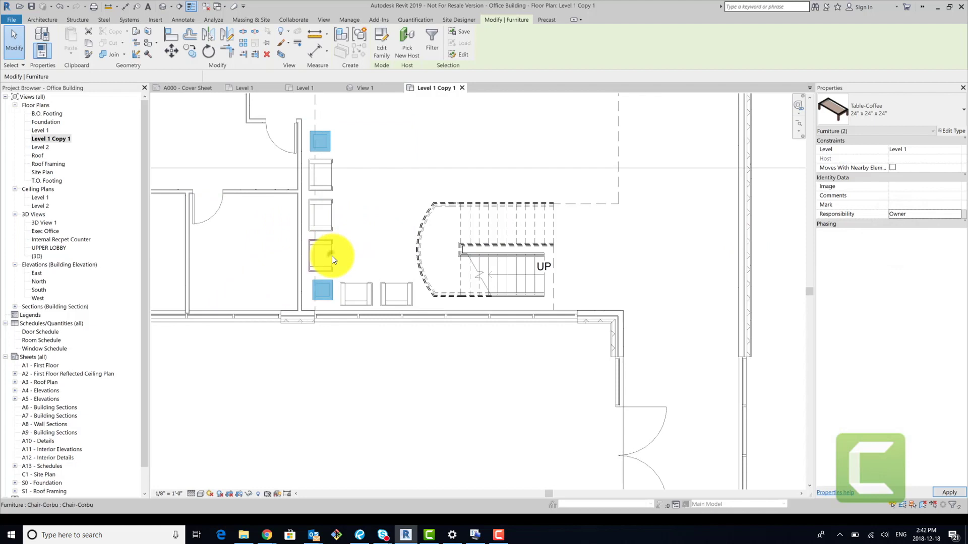
- Select the five Chair-Corbu chairs and set their Responsibility to Contractor
click(332, 256)
ctrl+click(331, 216)
ctrl+click(332, 177)
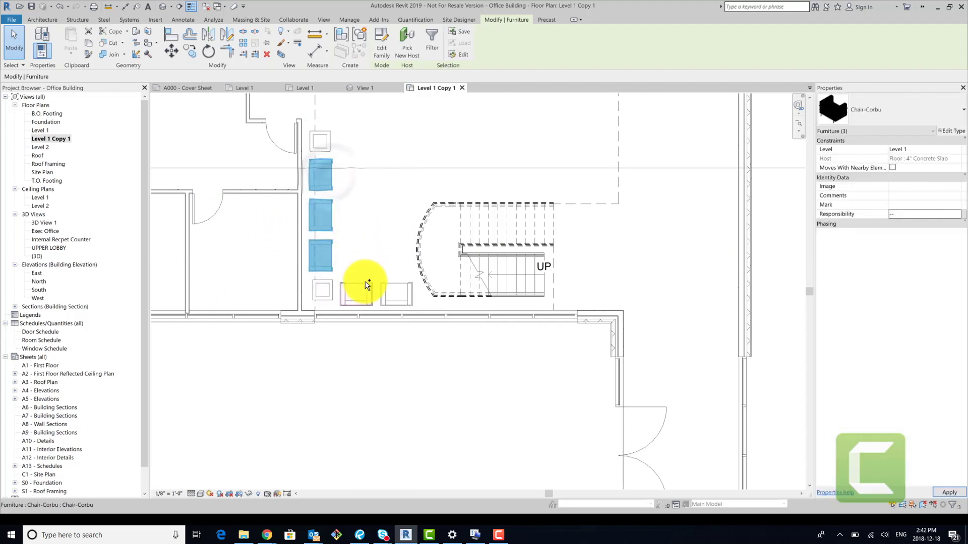
ctrl+click(367, 286)
ctrl+click(396, 292)
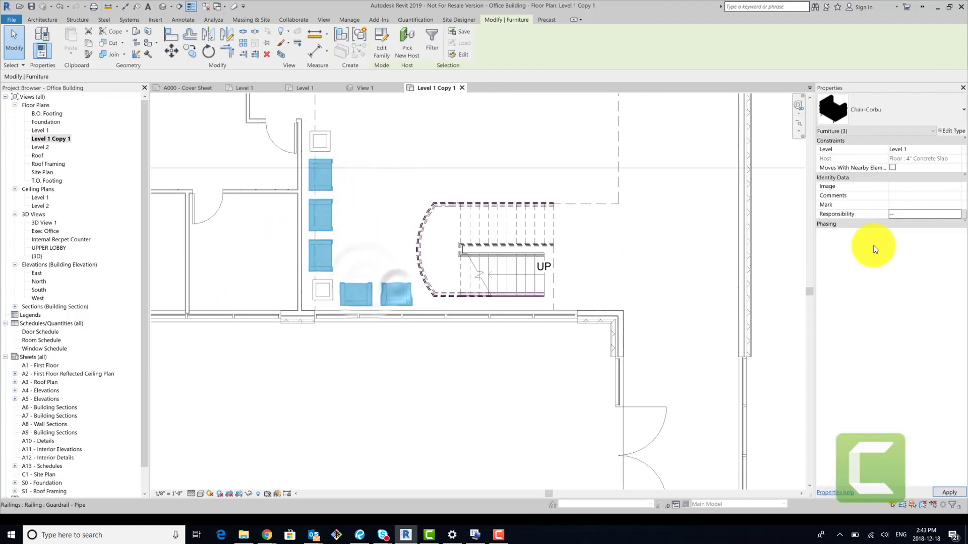
click(959, 220)
click(910, 230)
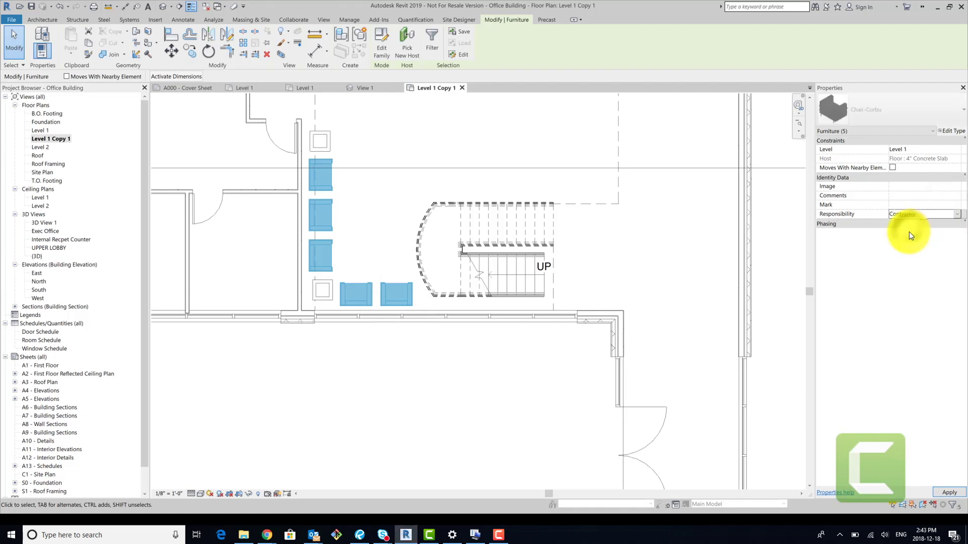
click(512, 215)
- Set the curved Main Reception Desk's Responsibility to Contractor
scroll(572, 173, down, 4)
scroll(558, 260, up, 3)
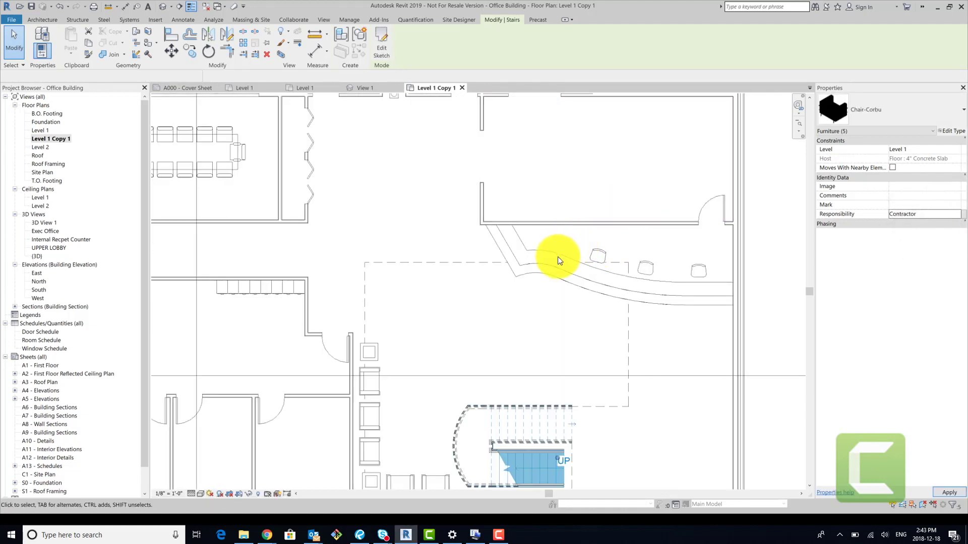
click(545, 269)
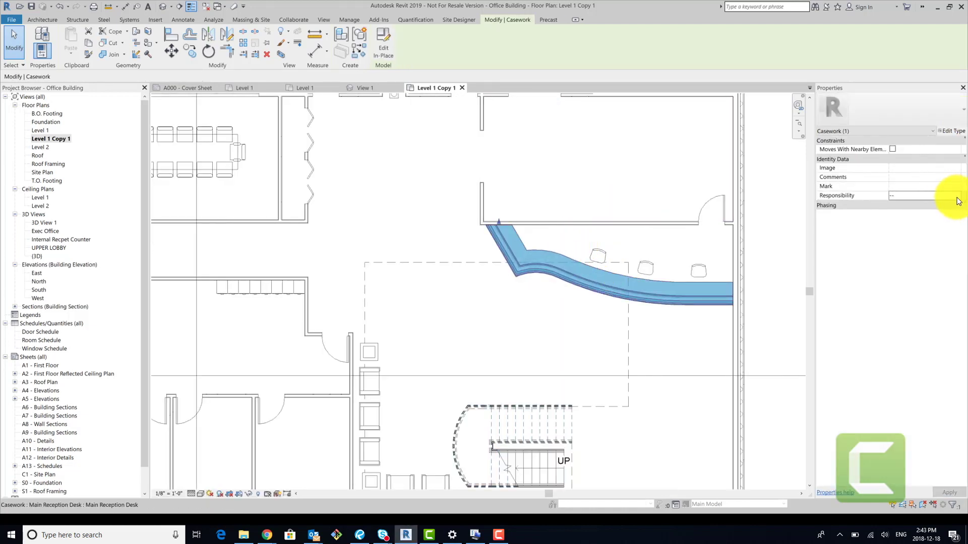
click(958, 199)
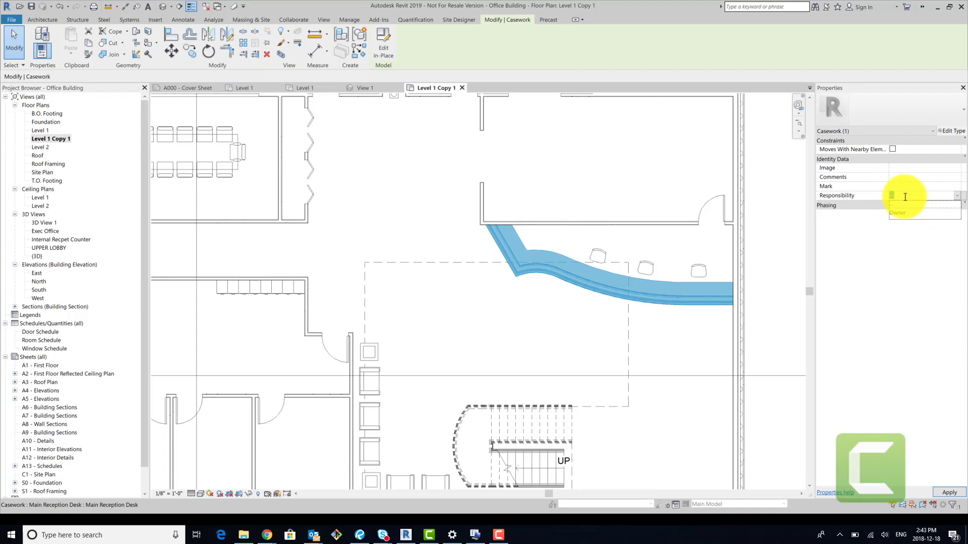
text(Contracto)
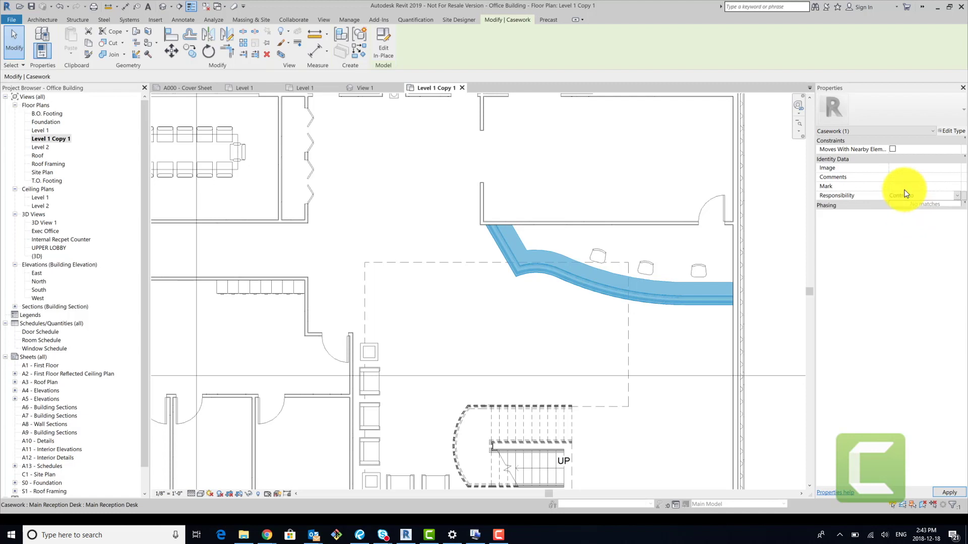
text(r)
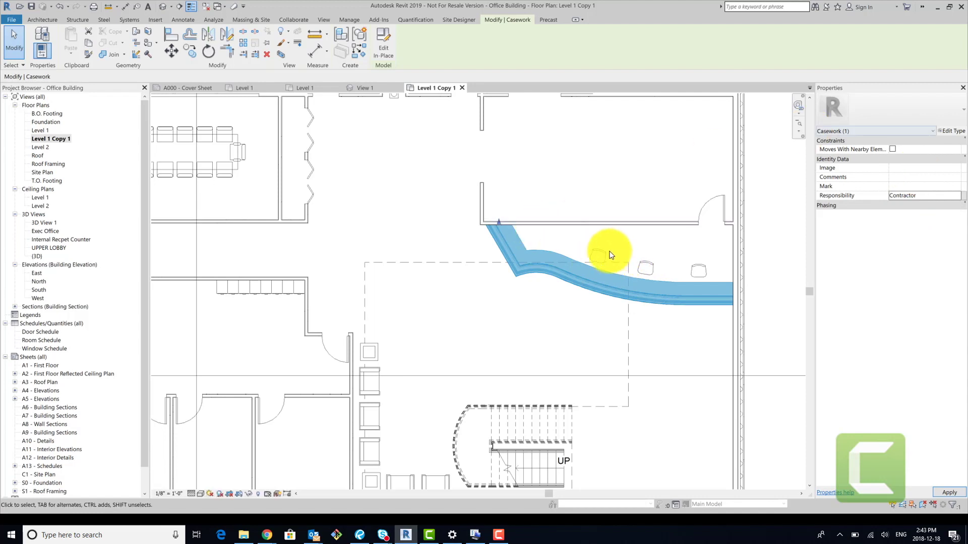
scroll(552, 205, down, 2)
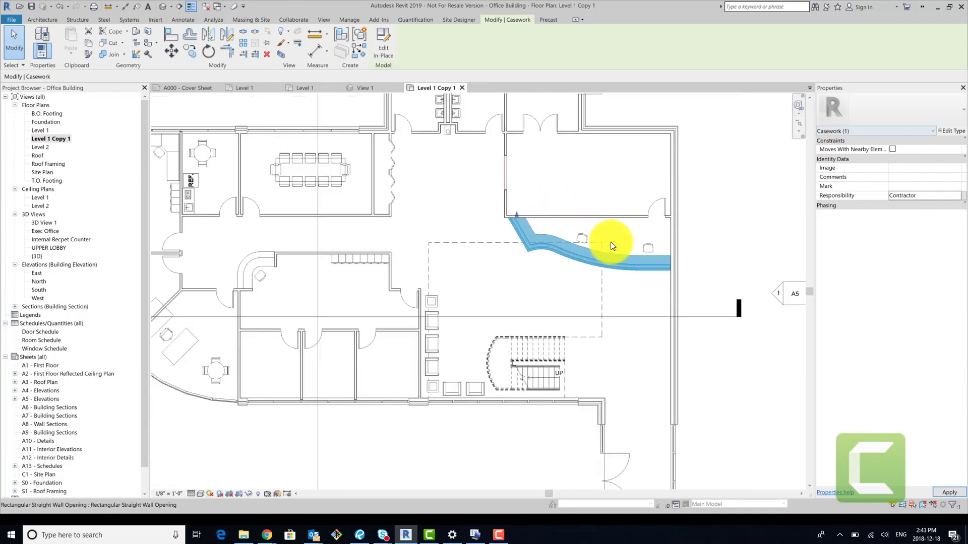
middle_drag(610, 246, 620, 268)
scroll(542, 354, down, 1)
middle_drag(539, 356, 653, 336)
middle_drag(439, 287, 449, 268)
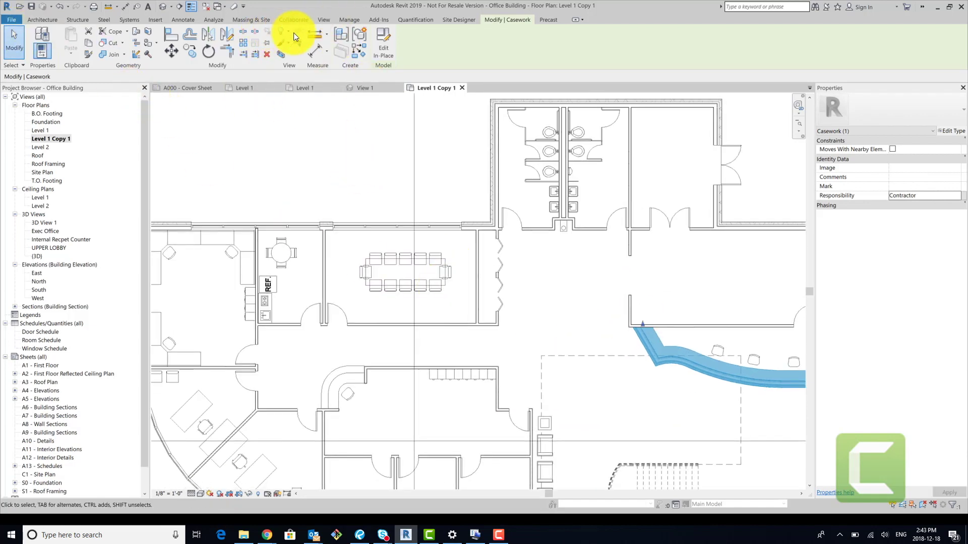
- Open the Filters tab of the plan's Visibility/Graphics overrides and go to Edit/New
click(323, 20)
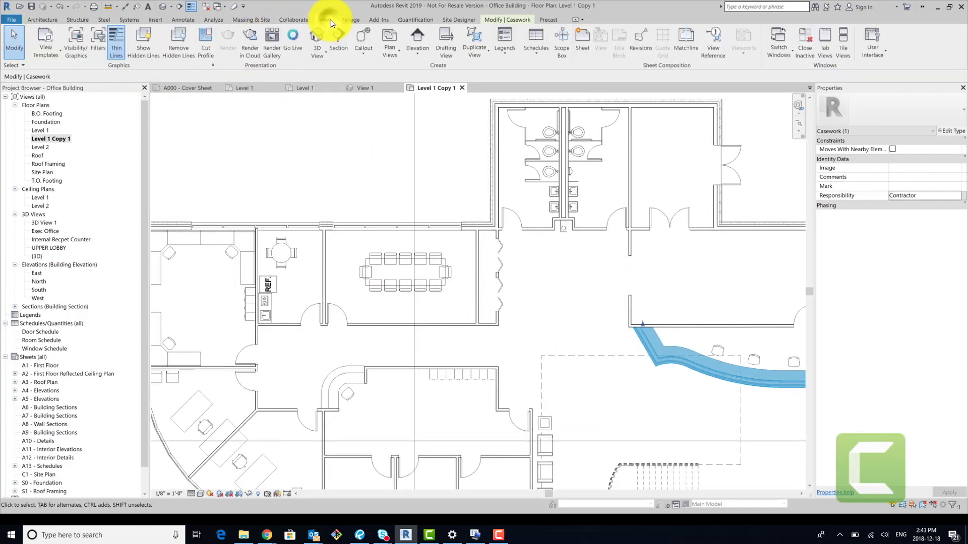
click(74, 45)
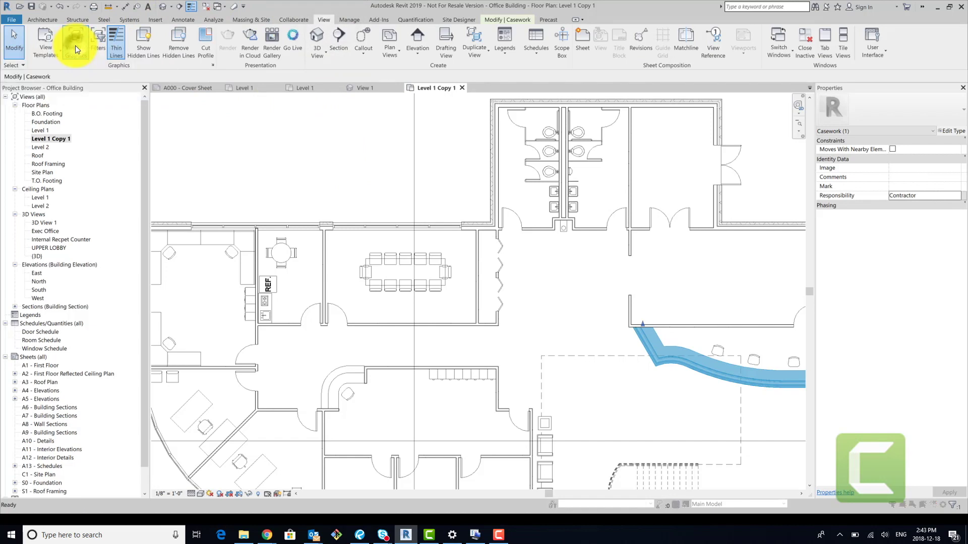
click(432, 148)
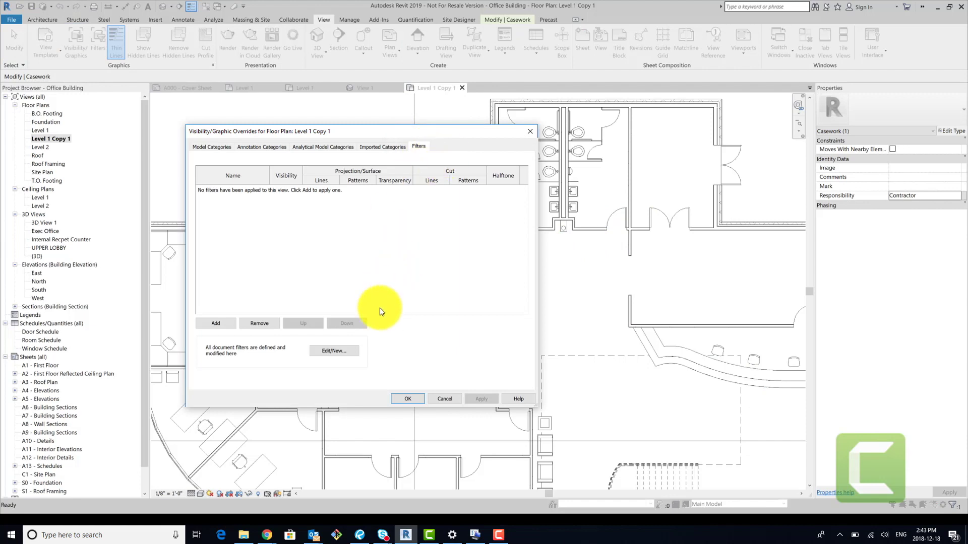
click(332, 351)
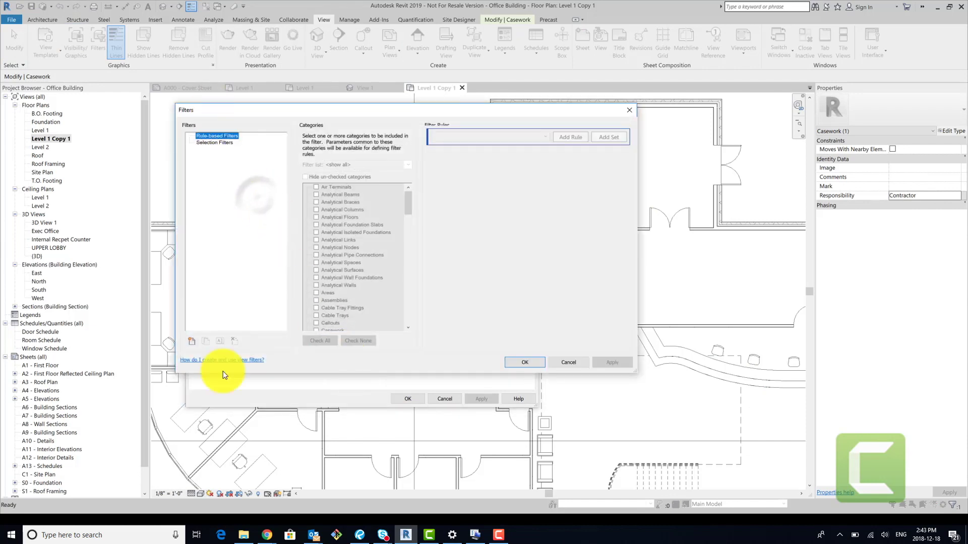
- Create a rule-based filter named Filter 1 with its rules combined by AND
click(192, 341)
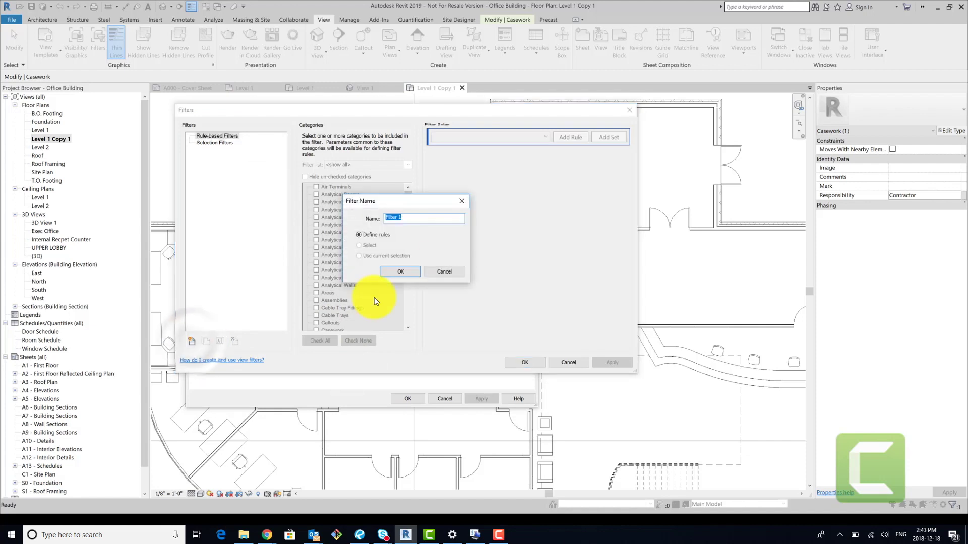
click(400, 272)
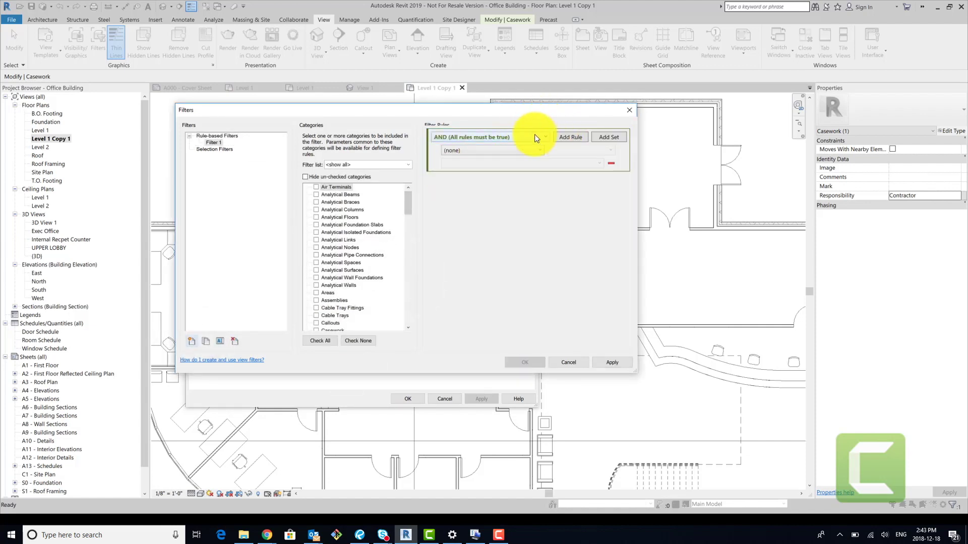
click(535, 138)
click(536, 110)
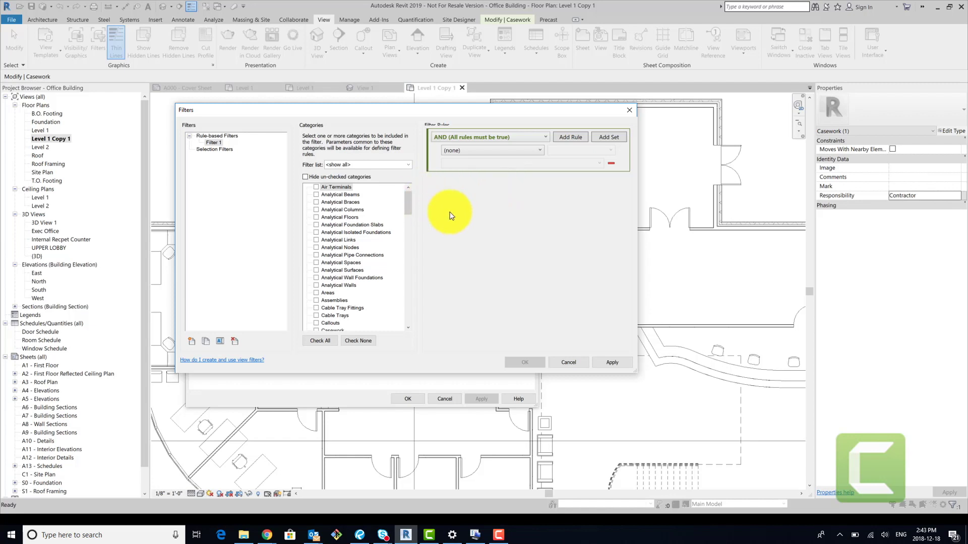
drag(407, 197, 421, 222)
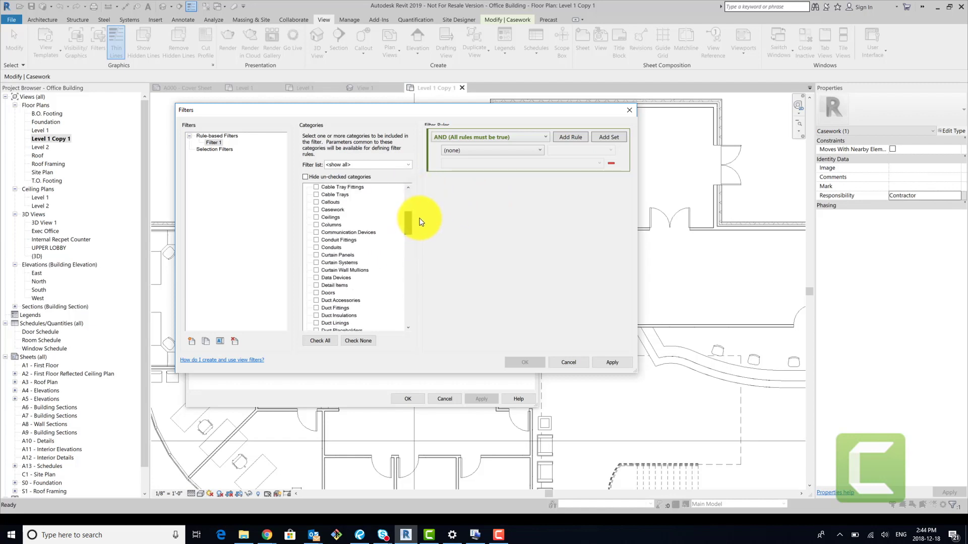
click(527, 150)
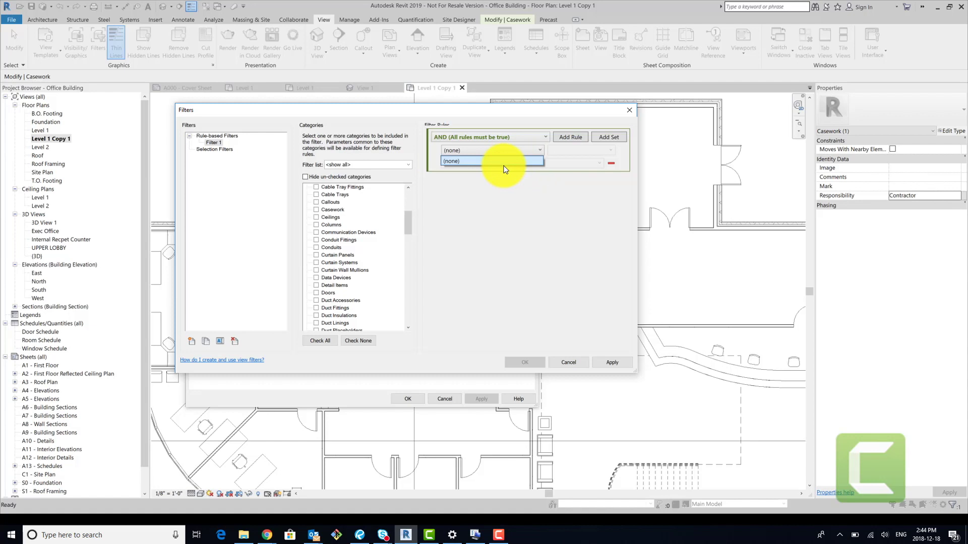
- Include the Furniture and Furniture Systems categories in Filter 1
click(409, 217)
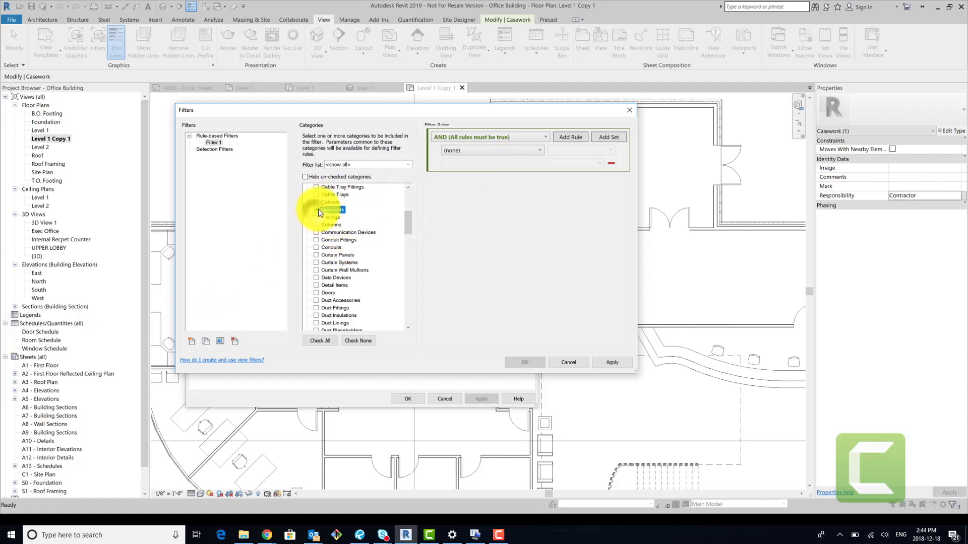
scroll(361, 260, down, 2)
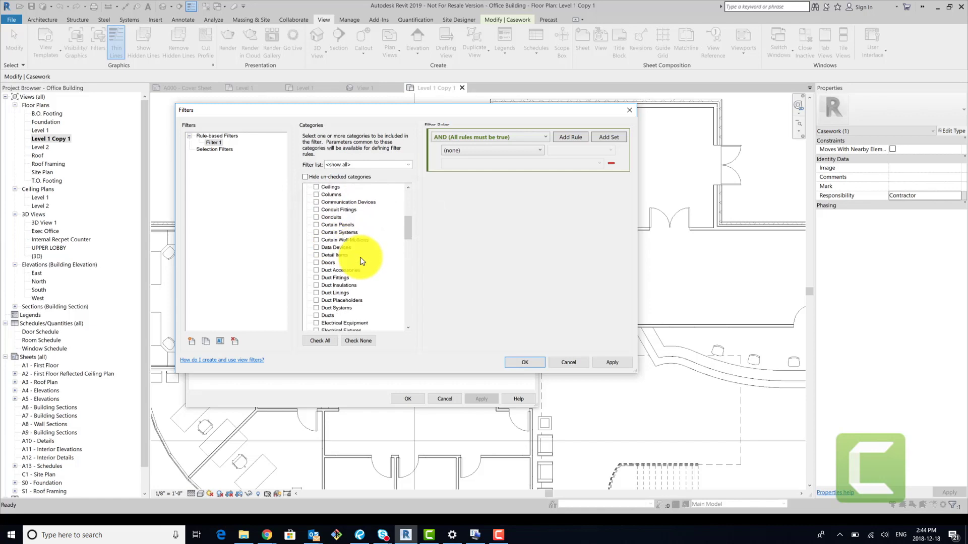
scroll(361, 259, down, 2)
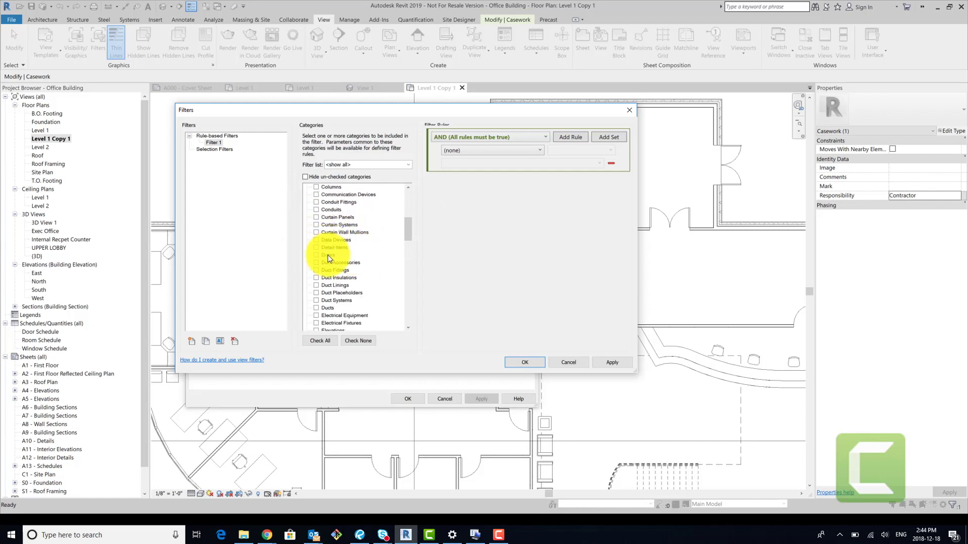
scroll(344, 303, down, 2)
click(319, 301)
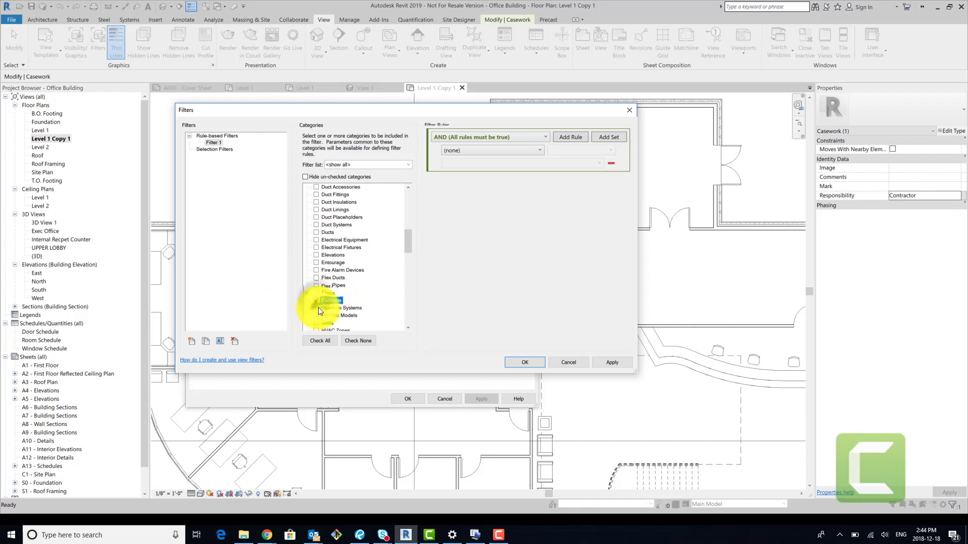
click(318, 307)
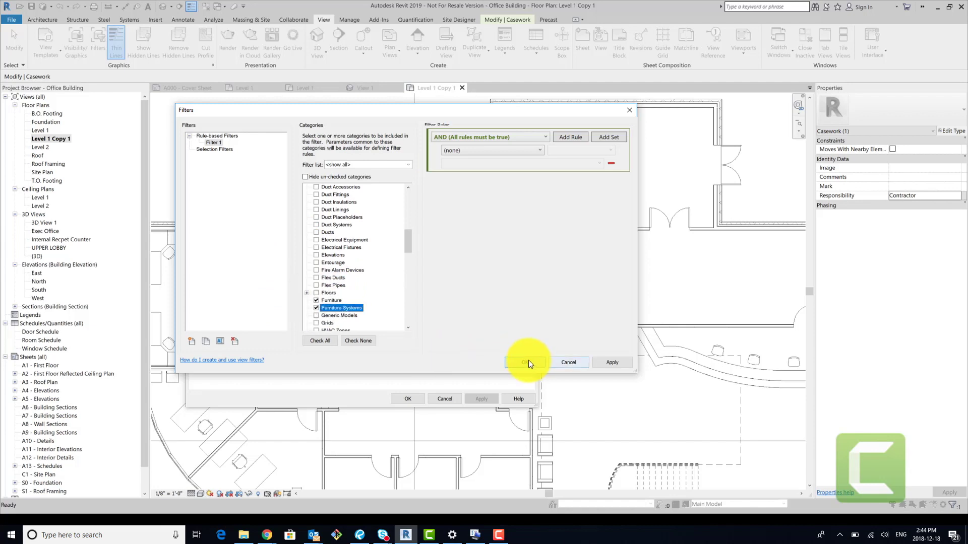
- Set the filter rule to Responsibility equals Owner and apply it
click(540, 149)
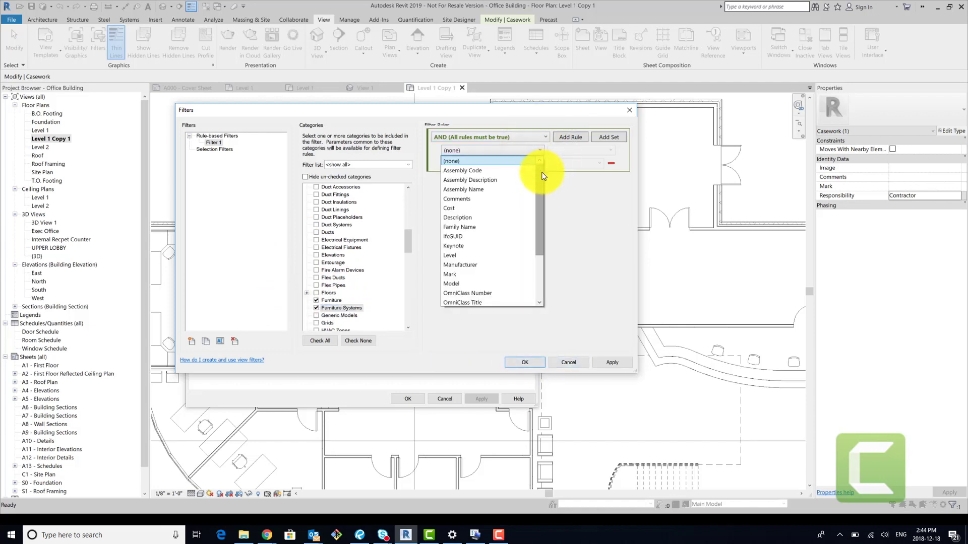
drag(539, 174, 538, 226)
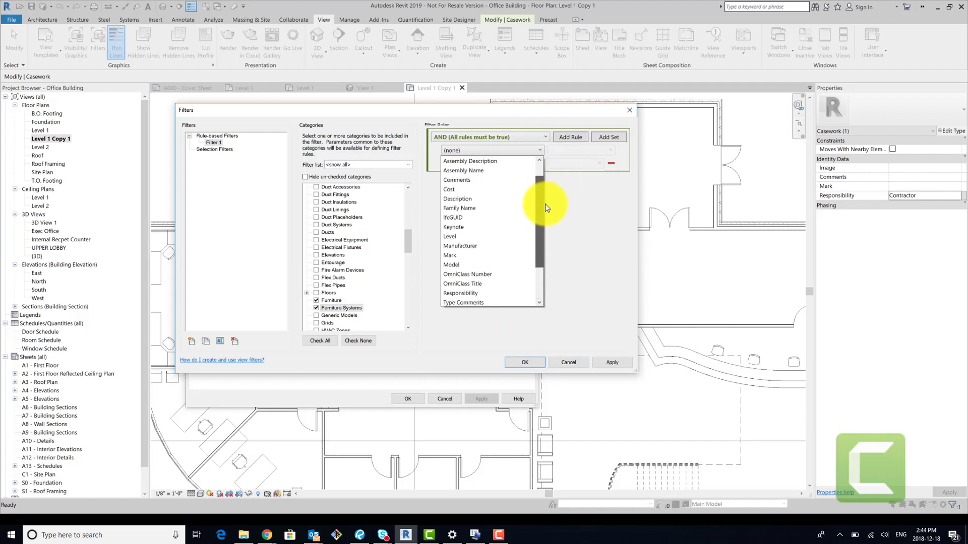
click(480, 255)
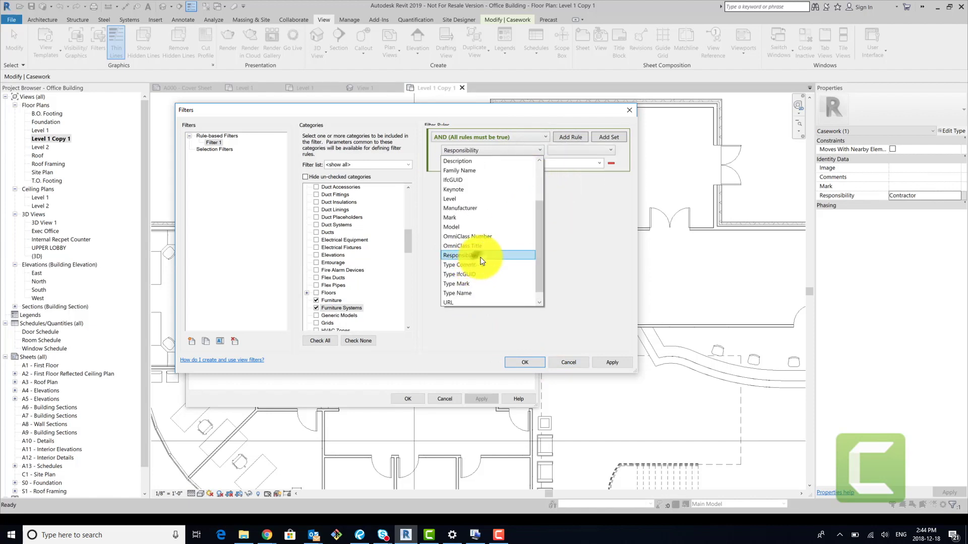
click(580, 152)
click(573, 161)
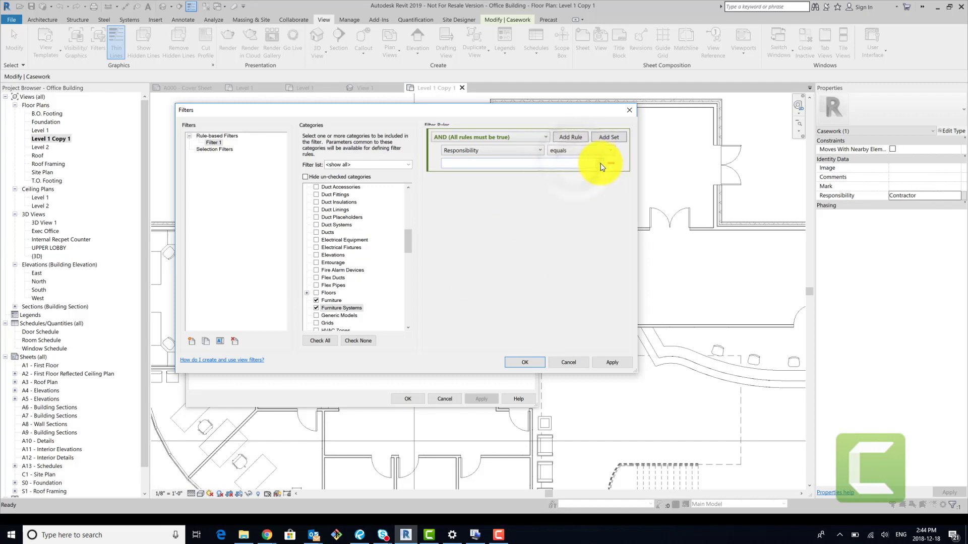
click(600, 163)
click(466, 188)
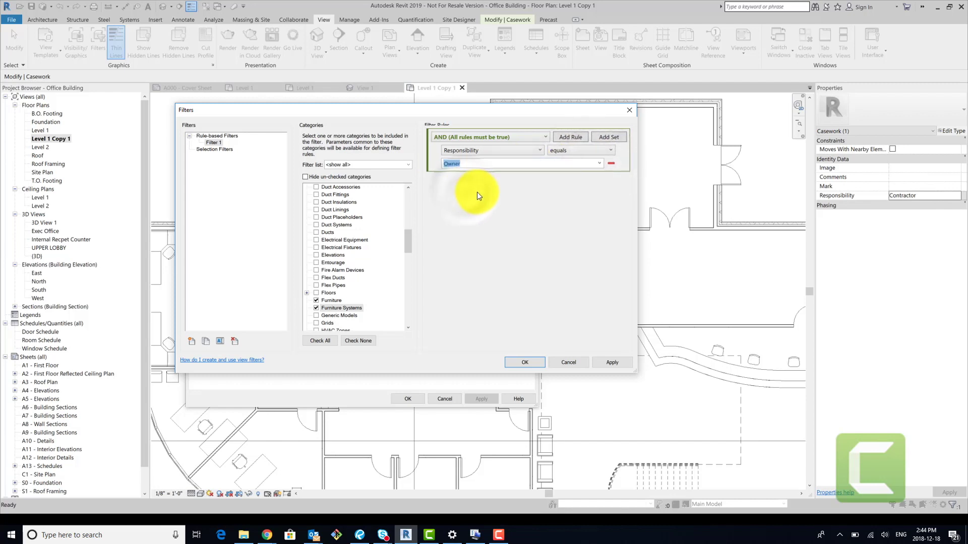
click(526, 234)
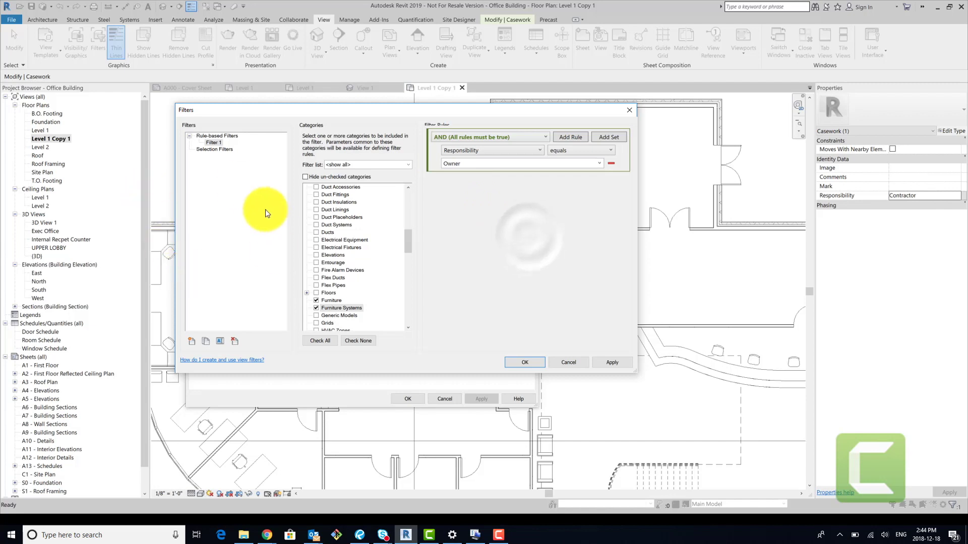
click(252, 211)
- Rename Filter 1 to Owner and confirm its rule value remains Owner
click(618, 360)
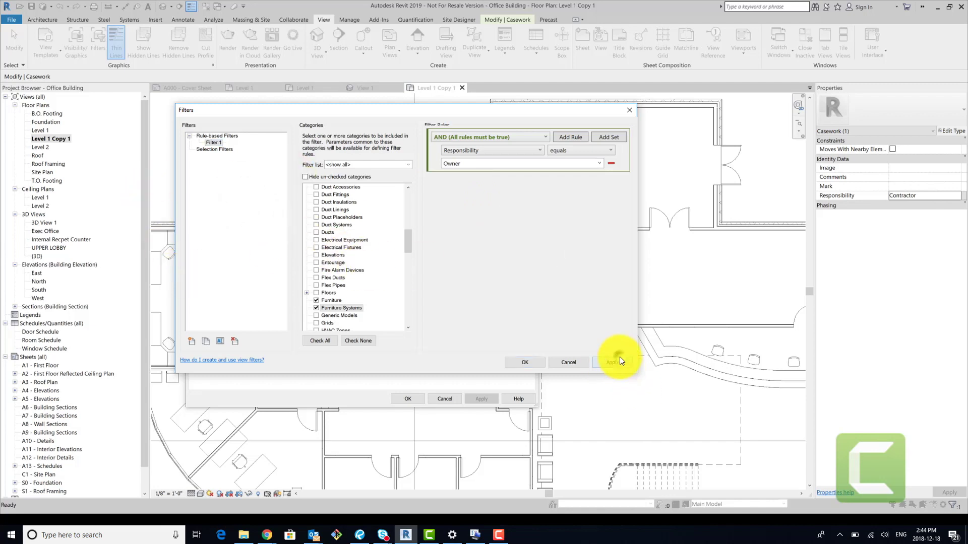
right_click(219, 146)
click(250, 156)
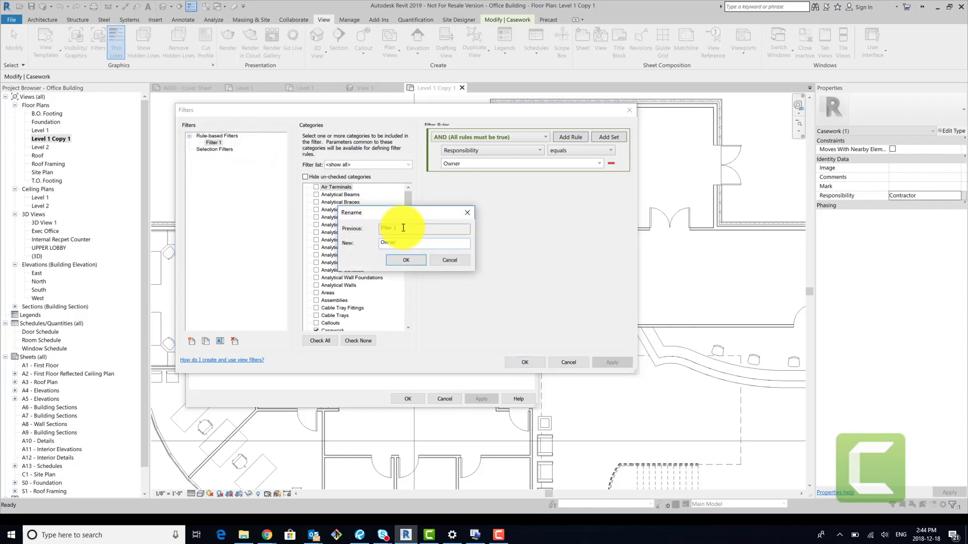
click(406, 260)
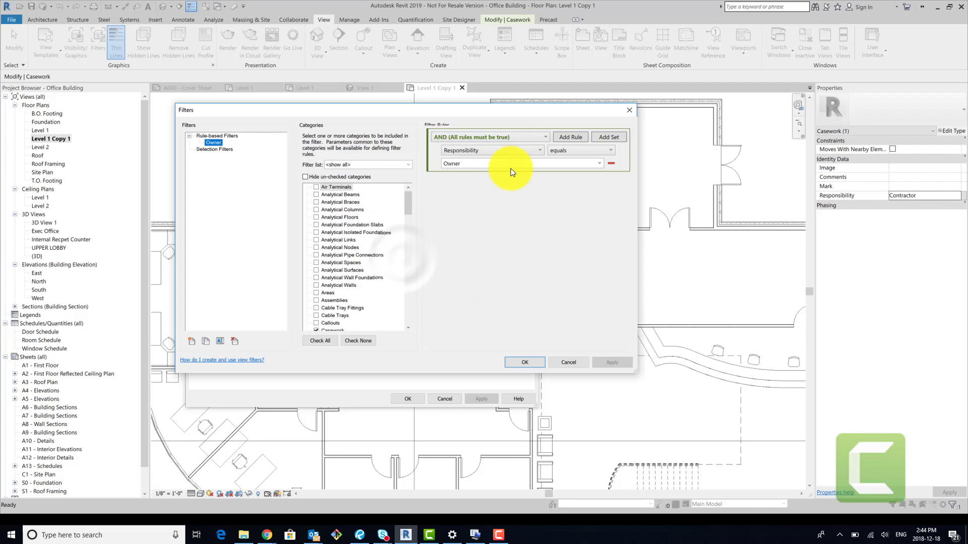
click(597, 165)
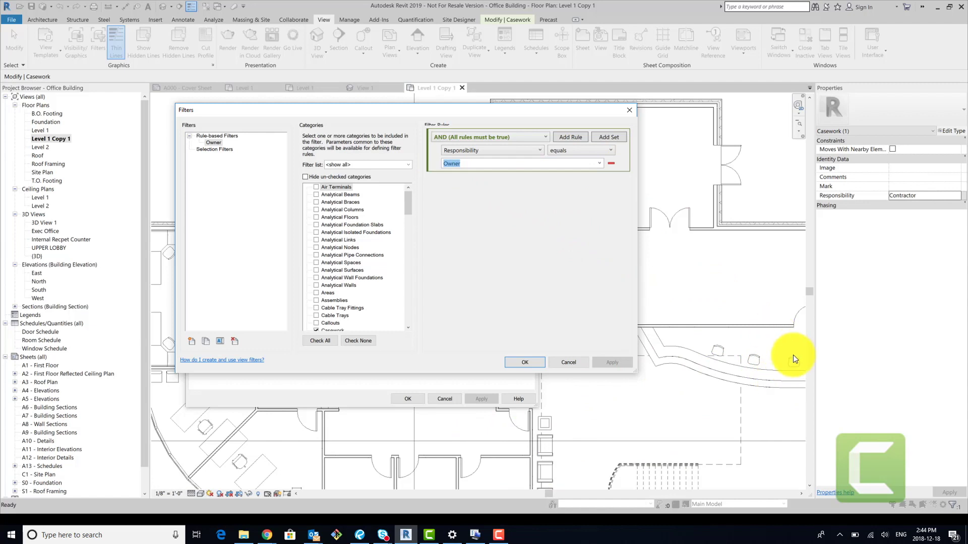
click(600, 163)
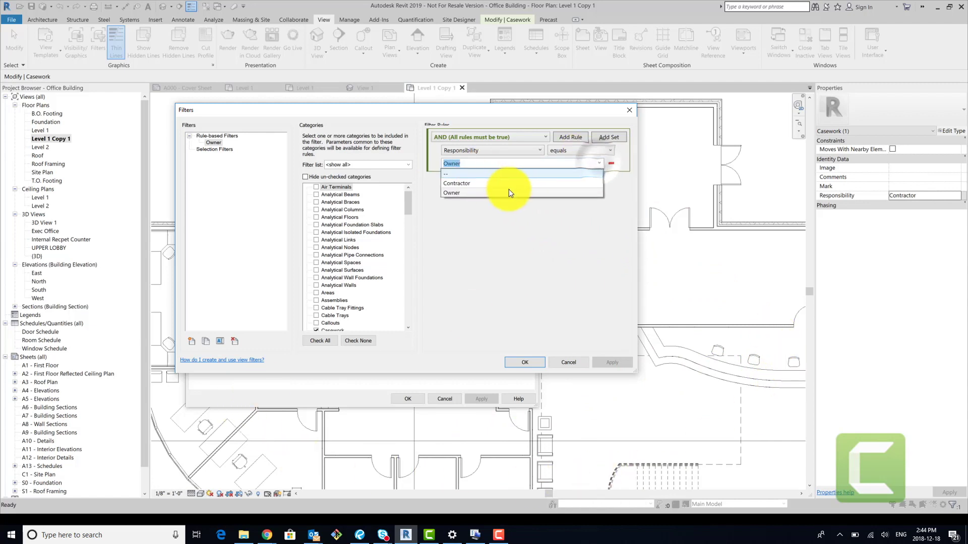
click(559, 194)
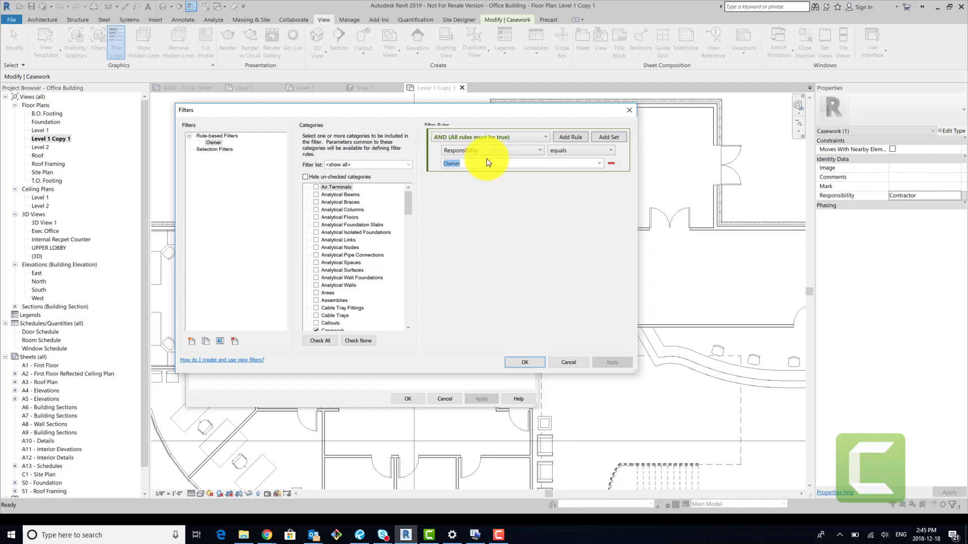
click(213, 143)
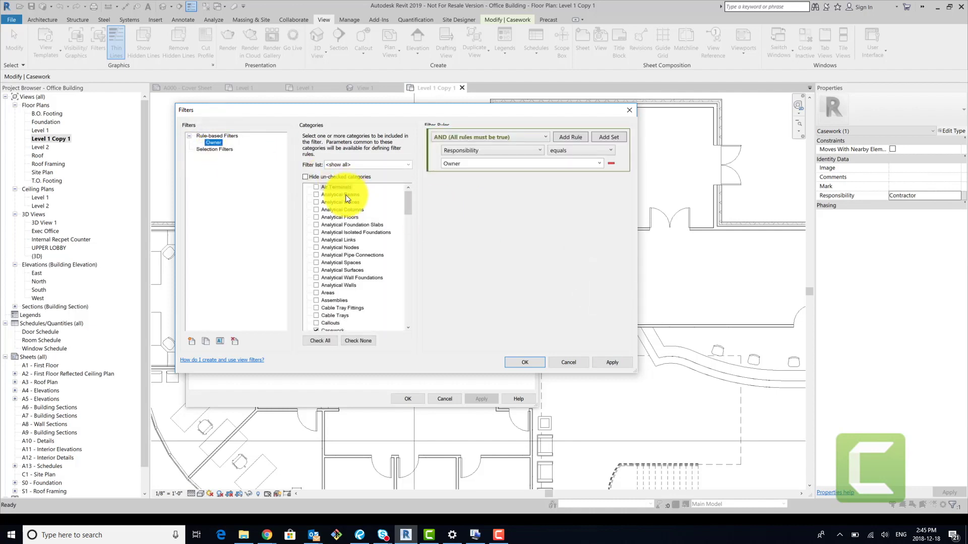
- Duplicate the Owner filter and name the copy Contractor
click(223, 187)
click(206, 341)
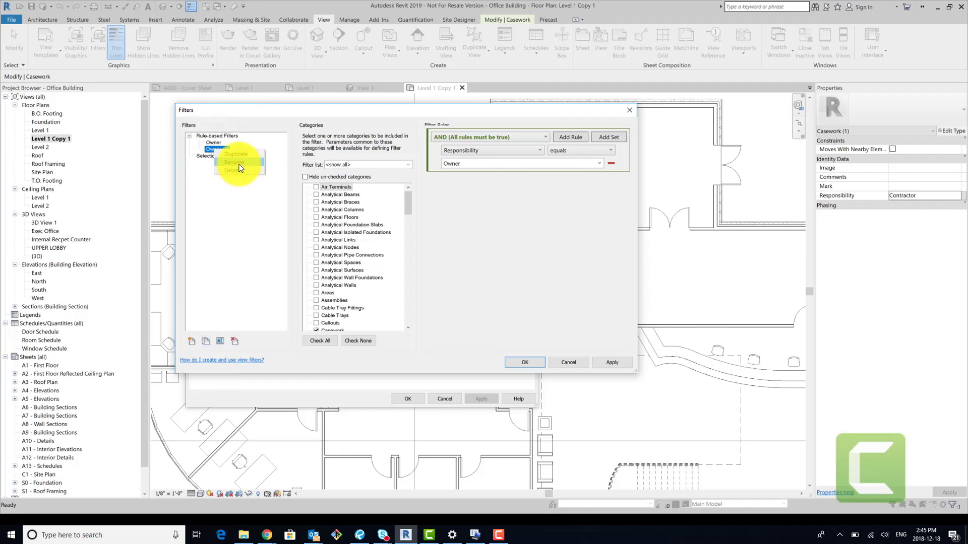
double_click(243, 152)
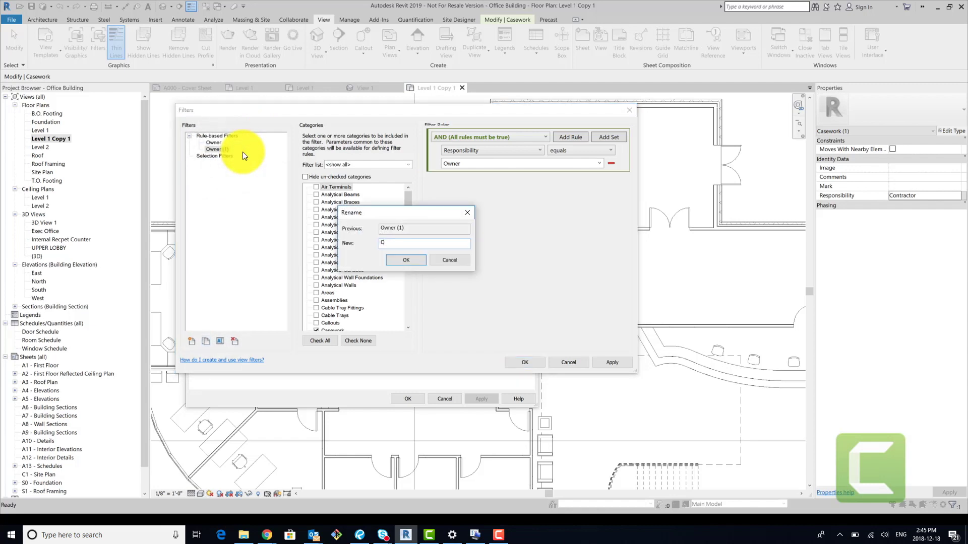
text(Contractor)
key(Return)
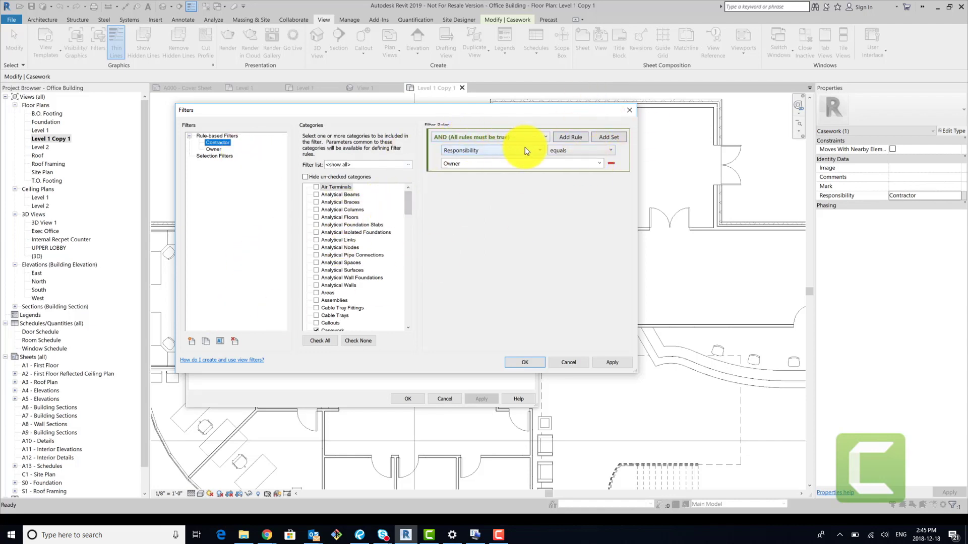
- Change the Contractor filter's rule value to Contractor and close the Filters dialog with OK
click(597, 162)
click(598, 163)
click(482, 177)
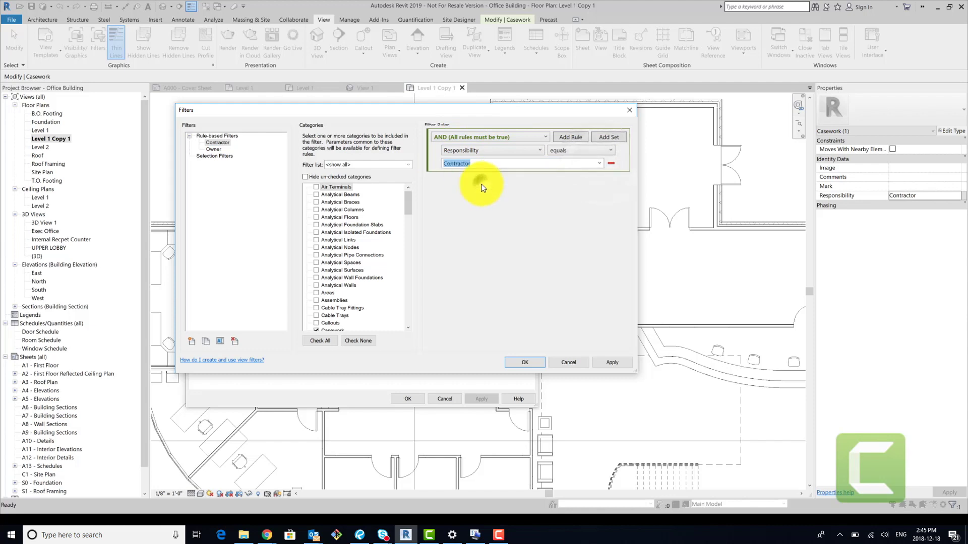
click(529, 362)
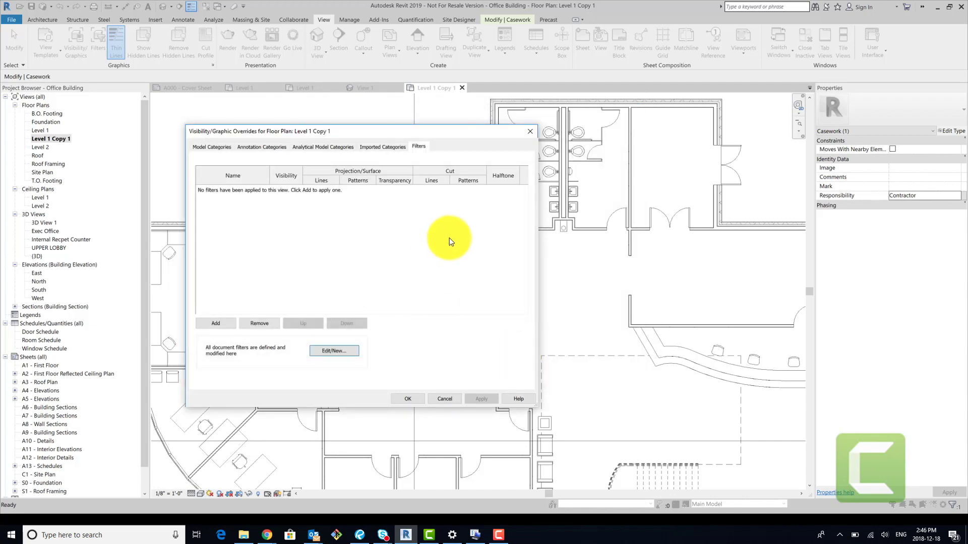
- Add the Contractor and Owner filters to the view's Visibility/Graphics filter list
click(337, 247)
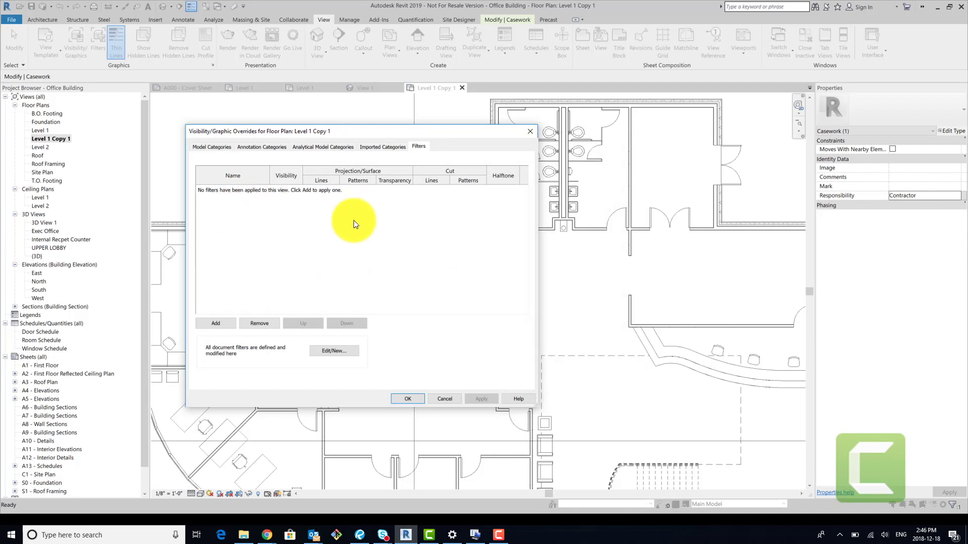
click(218, 323)
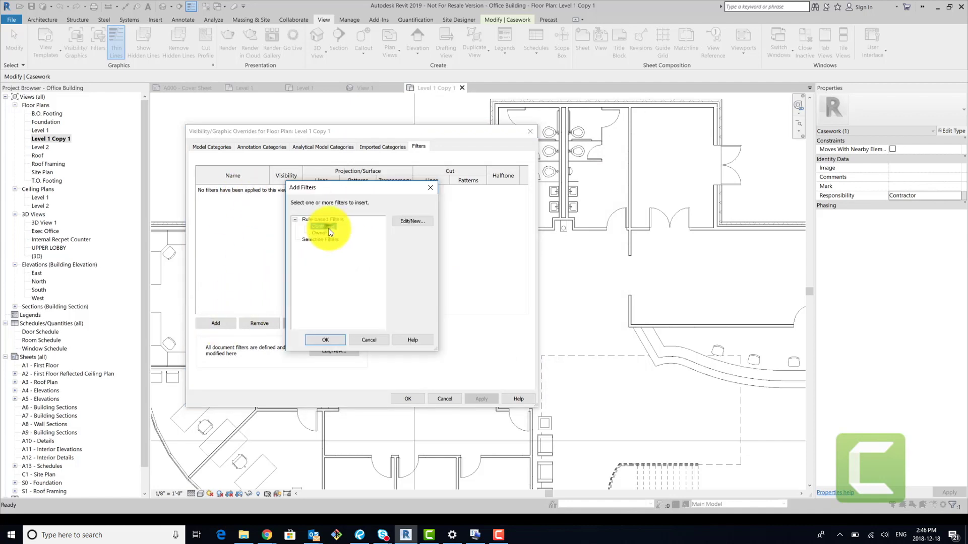
shift+click(322, 239)
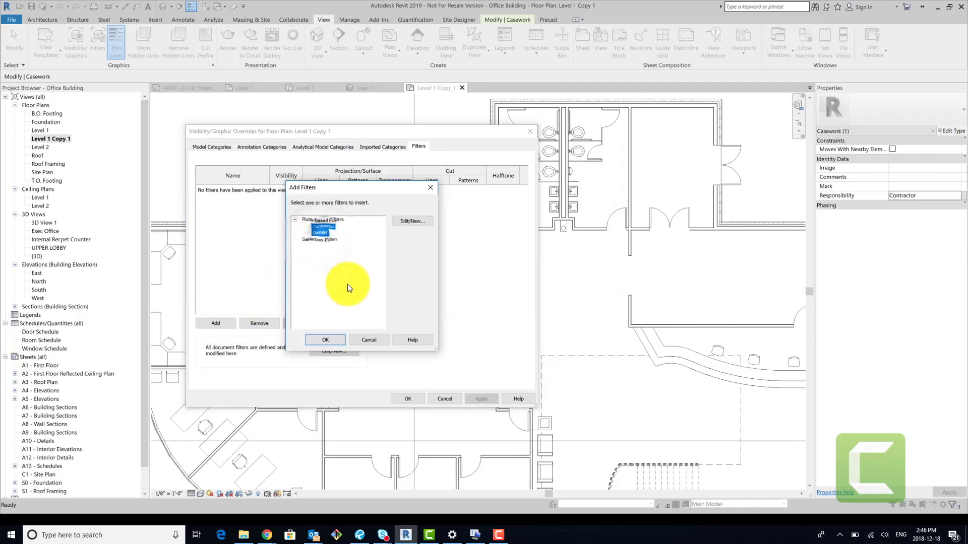
click(325, 340)
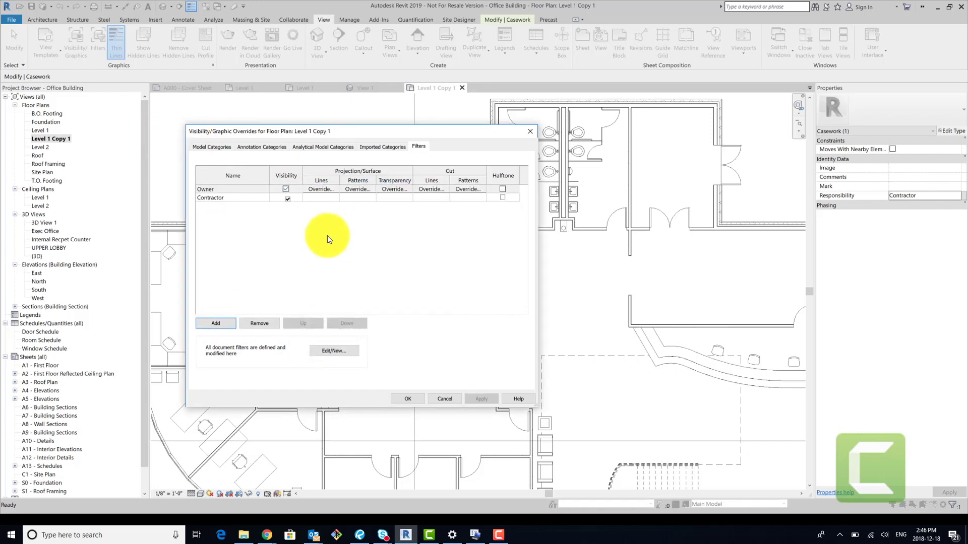
- Give the Owner filter a solid green projection fill
click(367, 189)
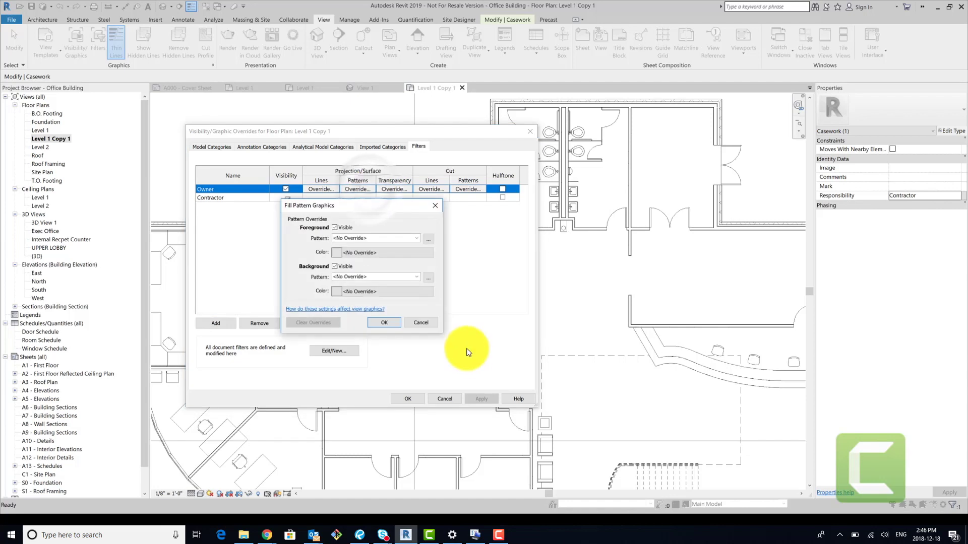
click(389, 238)
click(370, 250)
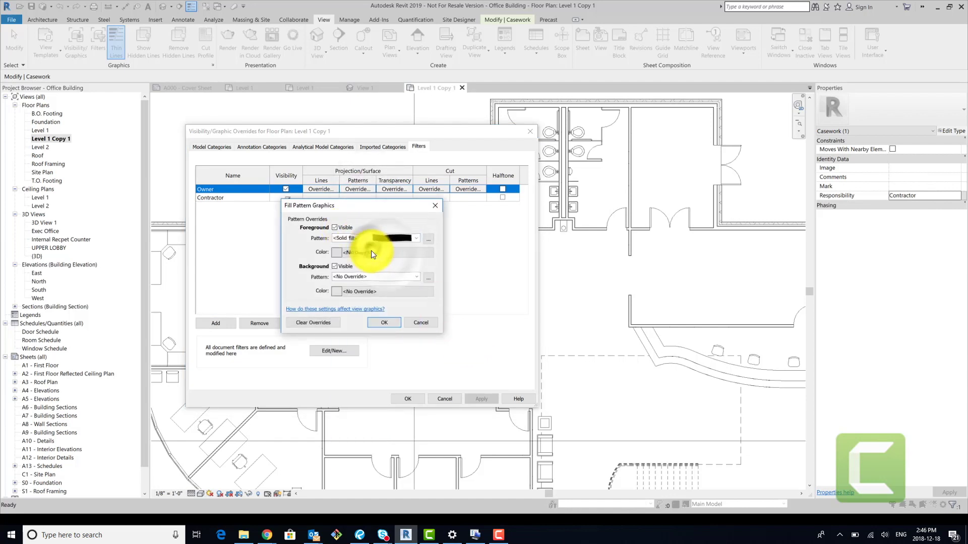
click(371, 252)
click(290, 223)
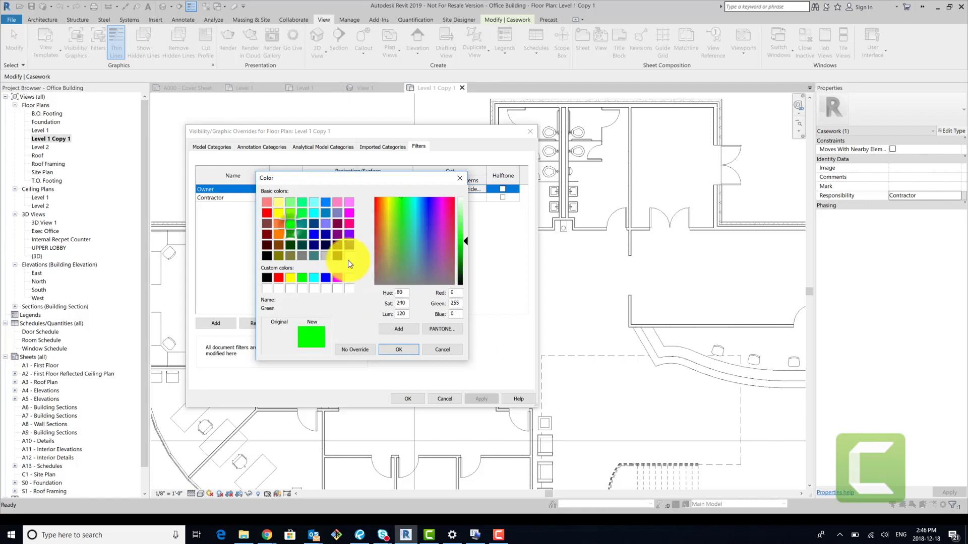
click(398, 349)
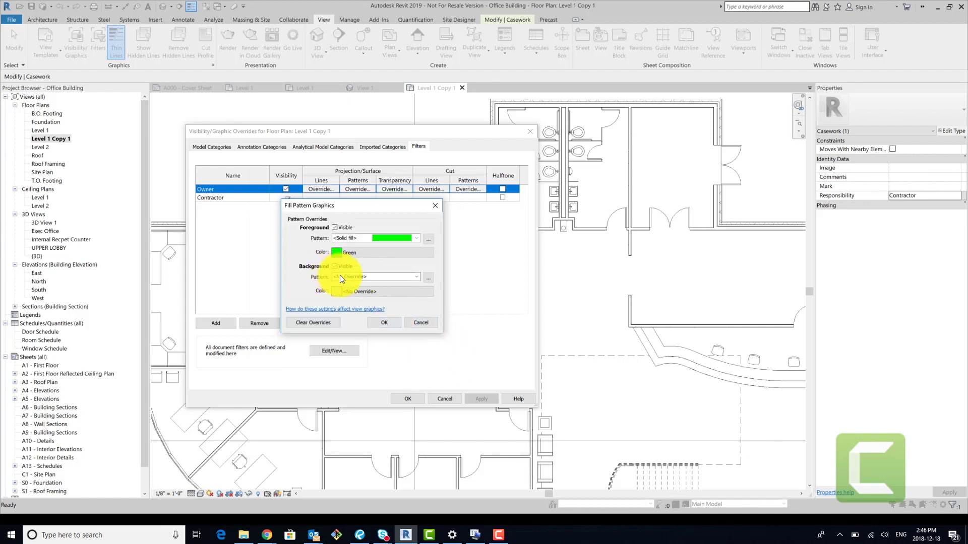
click(386, 324)
- Set the Contractor filter's fill colour to orange (RGB 255-128-000) and apply it
click(235, 199)
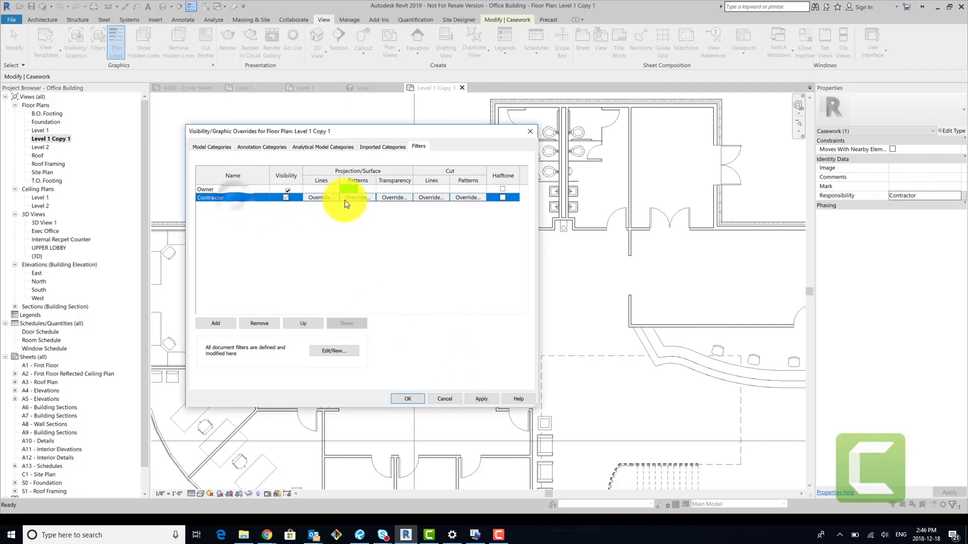
click(354, 198)
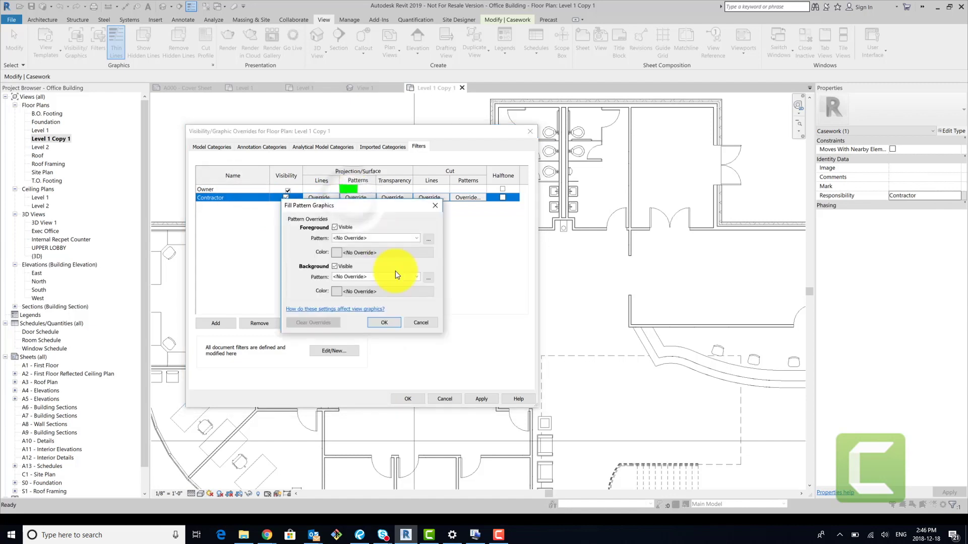
click(381, 251)
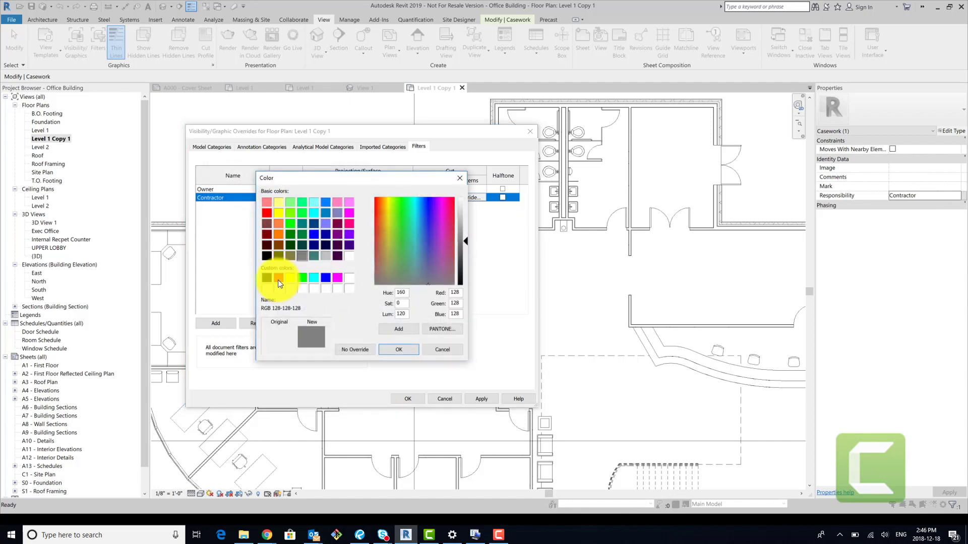
click(280, 234)
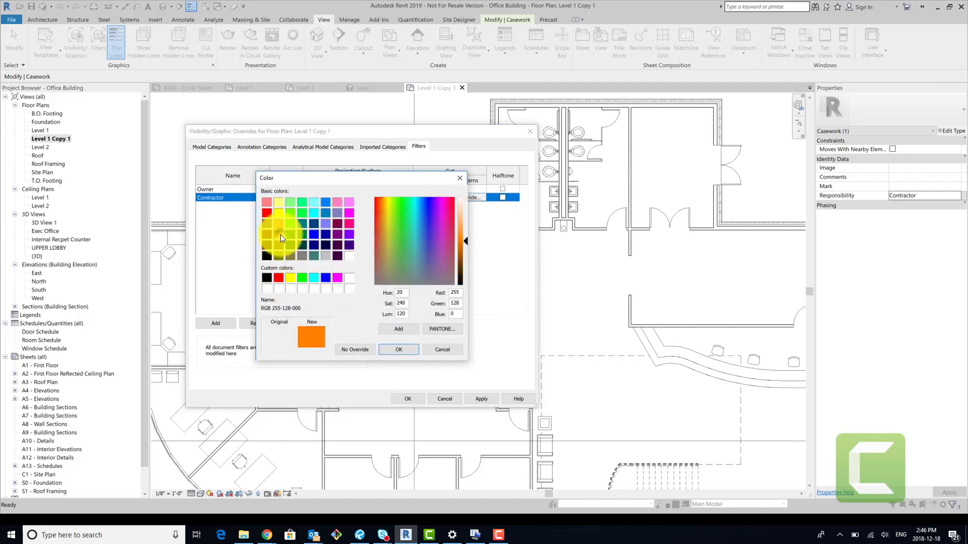
click(404, 350)
click(381, 321)
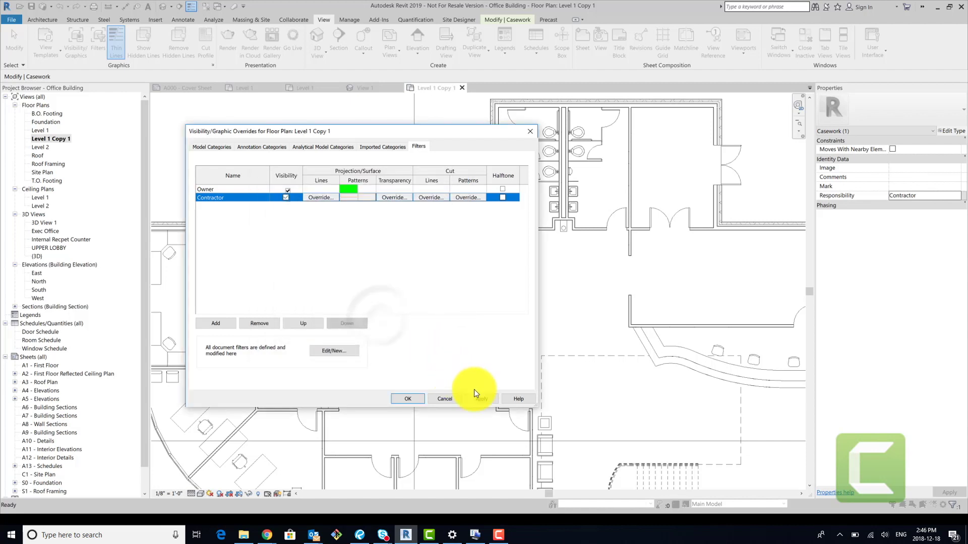
click(481, 400)
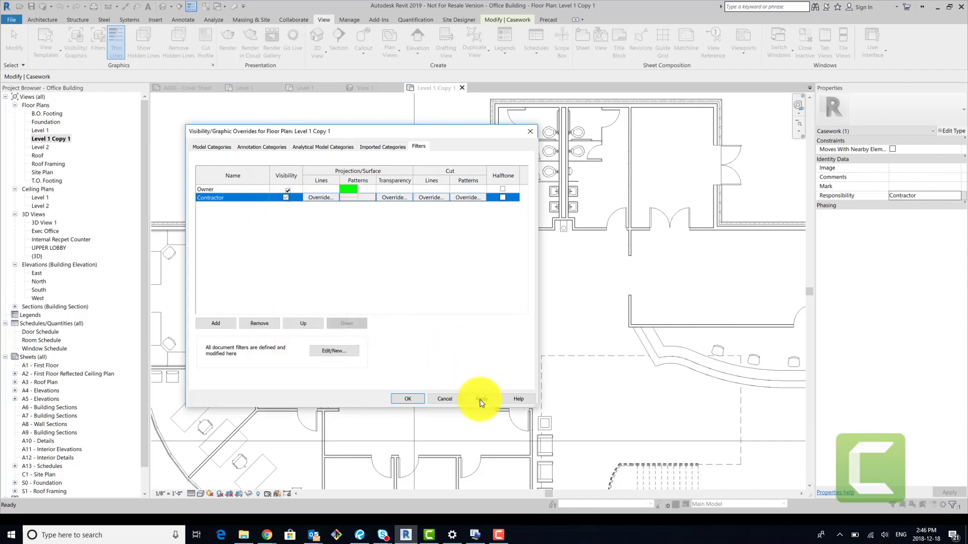
- Make the Contractor projection pattern a Solid fill and confirm the overrides
click(346, 198)
click(379, 238)
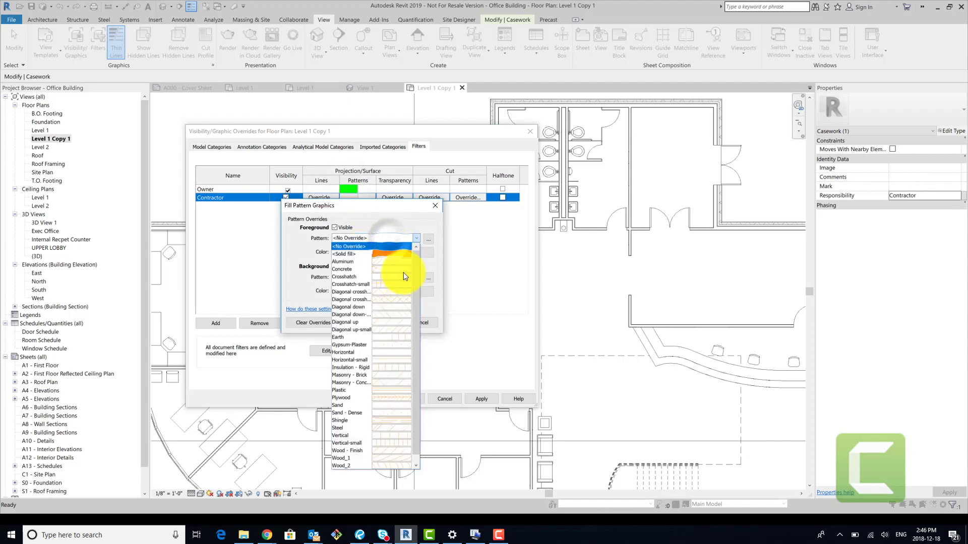
click(380, 254)
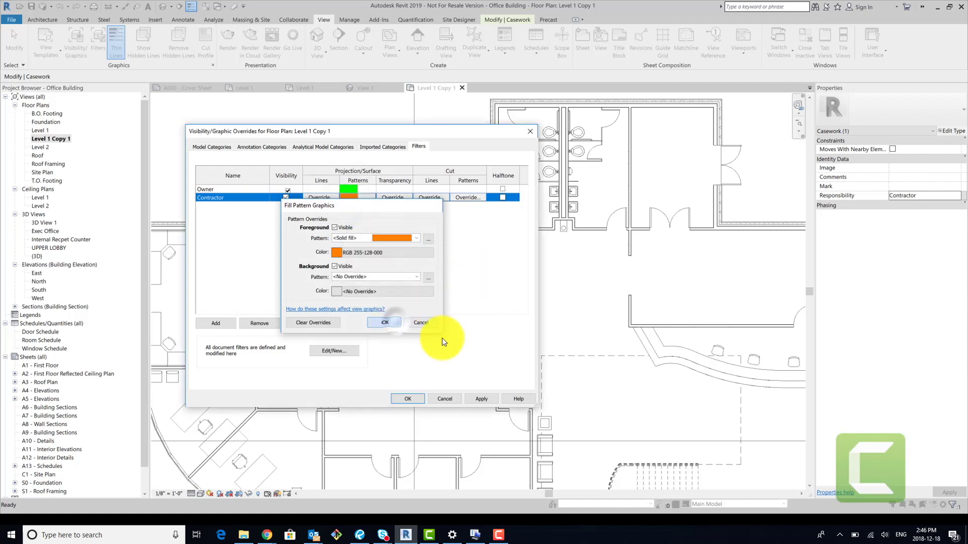
click(486, 400)
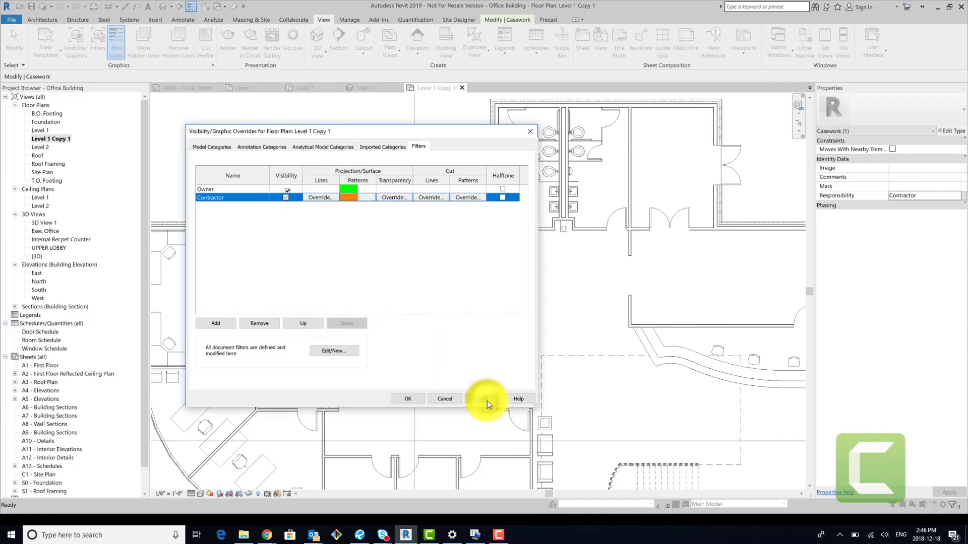
click(406, 400)
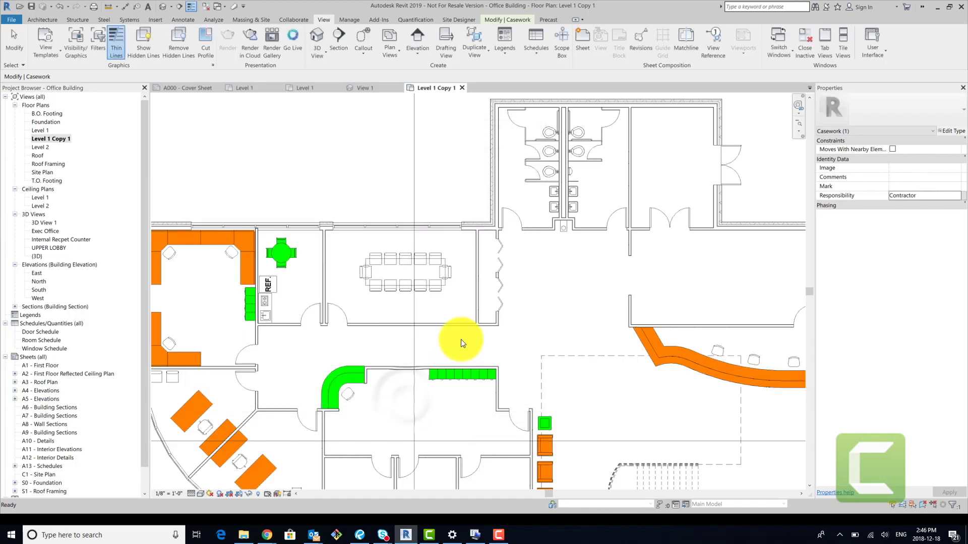
scroll(461, 340, down, 3)
click(448, 278)
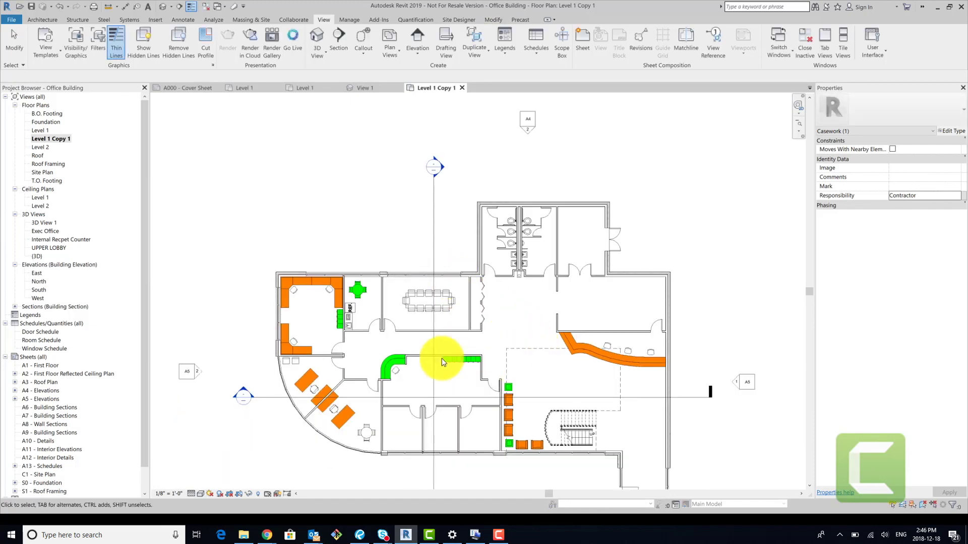
scroll(577, 305, up, 2)
middle_drag(181, 231, 356, 211)
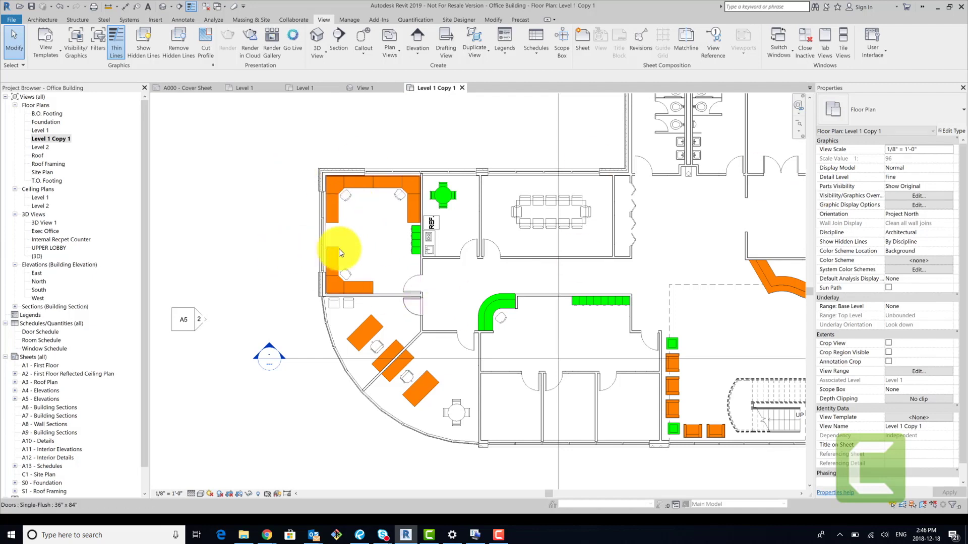
scroll(386, 224, up, 3)
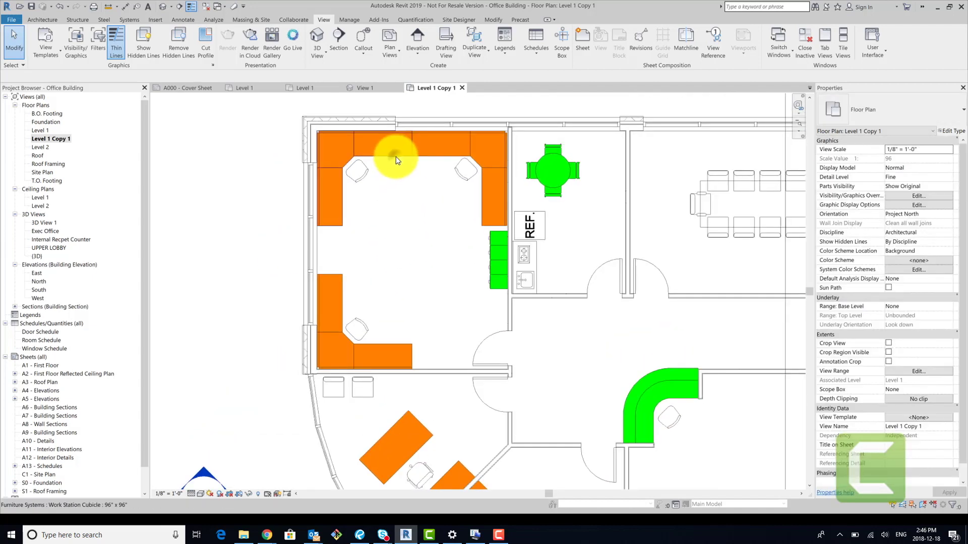
click(396, 160)
right_click(379, 169)
click(436, 157)
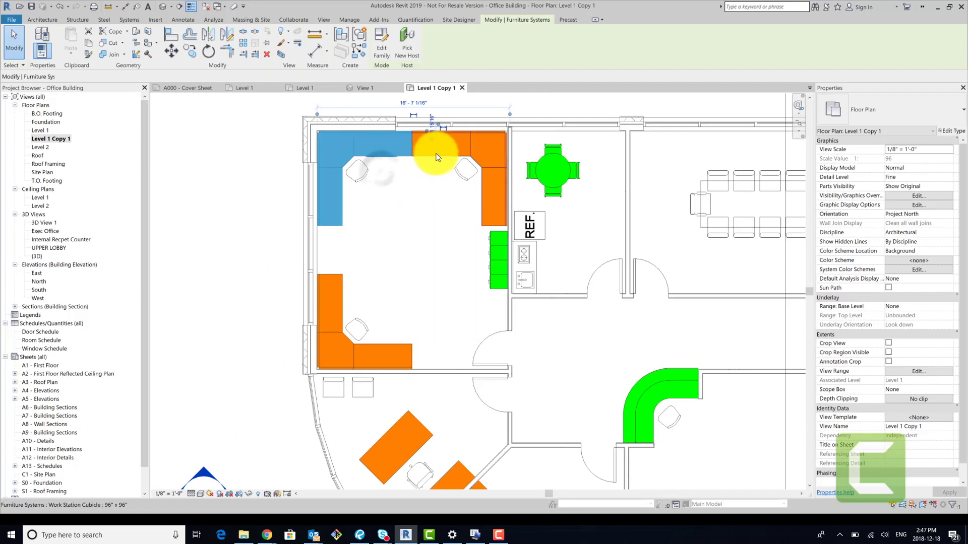
click(347, 296)
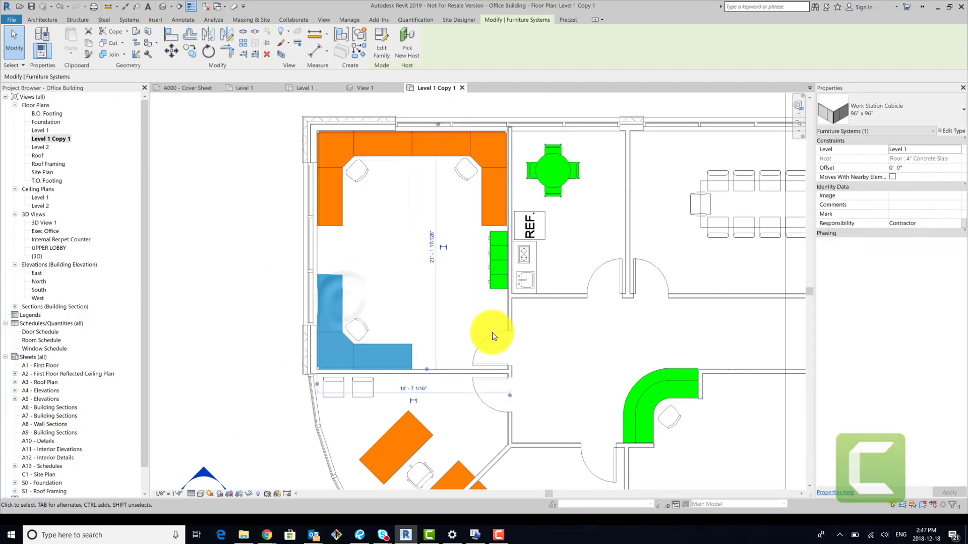
scroll(454, 309, down, 2)
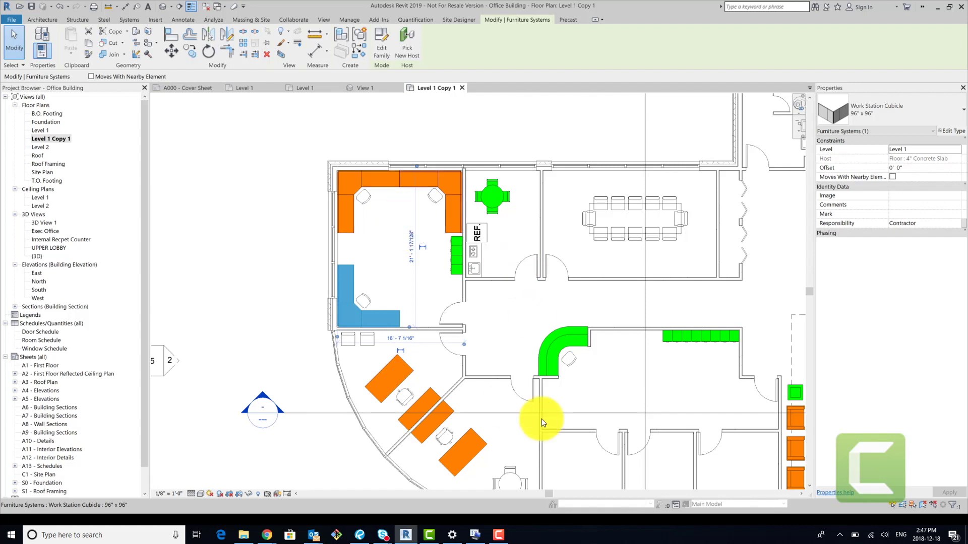
scroll(480, 348, up, 2)
click(635, 334)
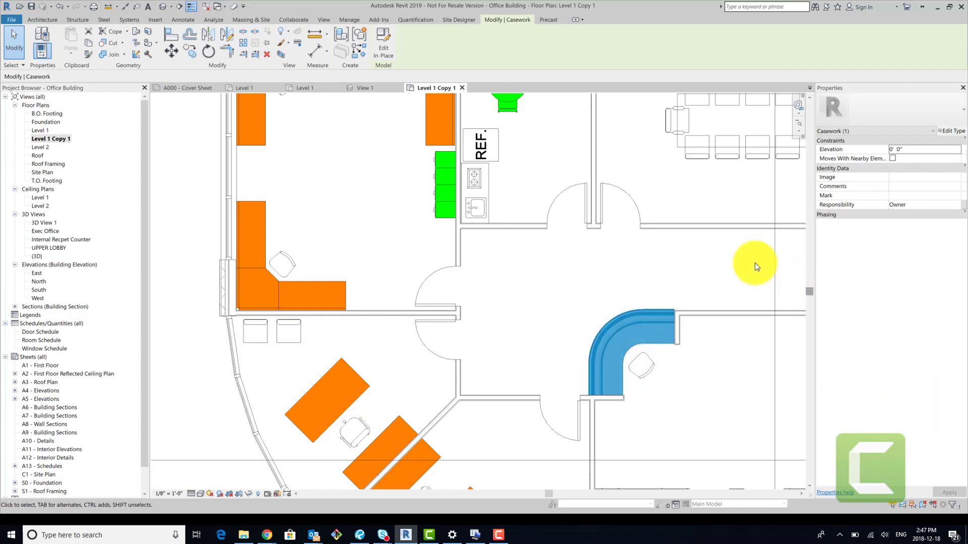
click(345, 283)
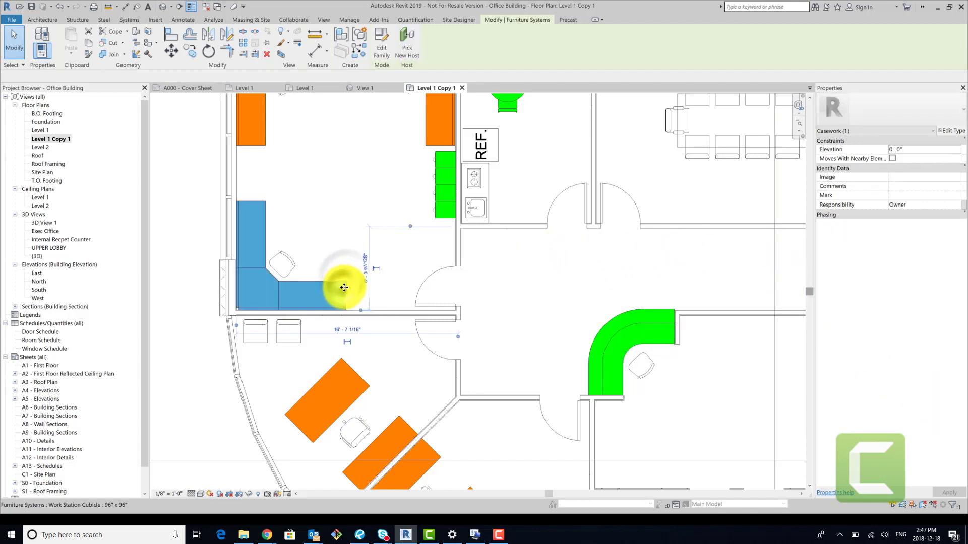
middle_drag(384, 267, 429, 243)
scroll(454, 248, down, 3)
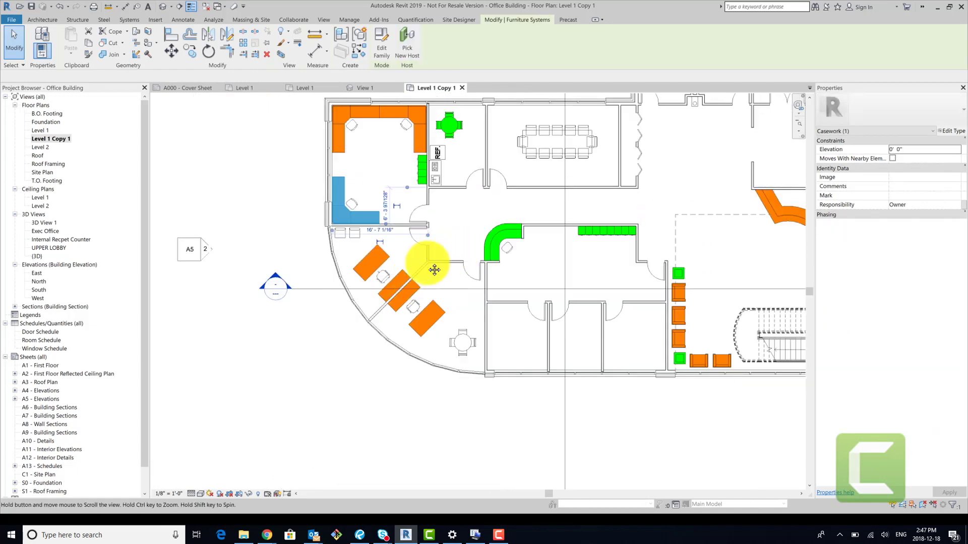
click(509, 172)
scroll(512, 152, up, 2)
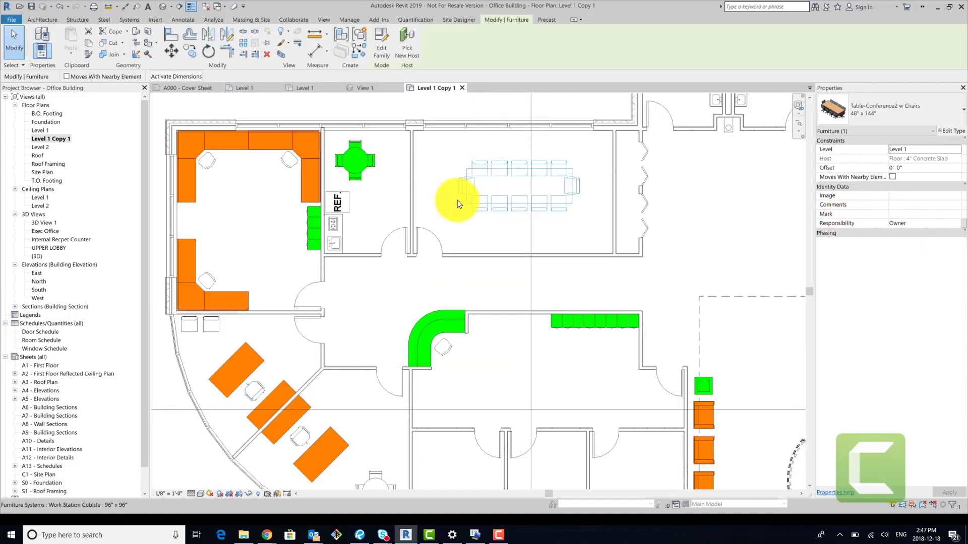
click(491, 232)
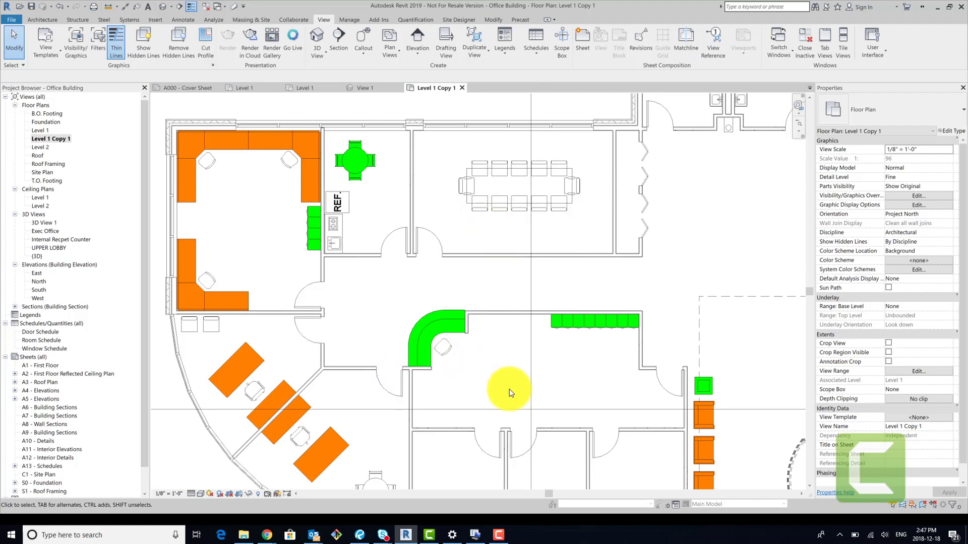
scroll(552, 388, down, 3)
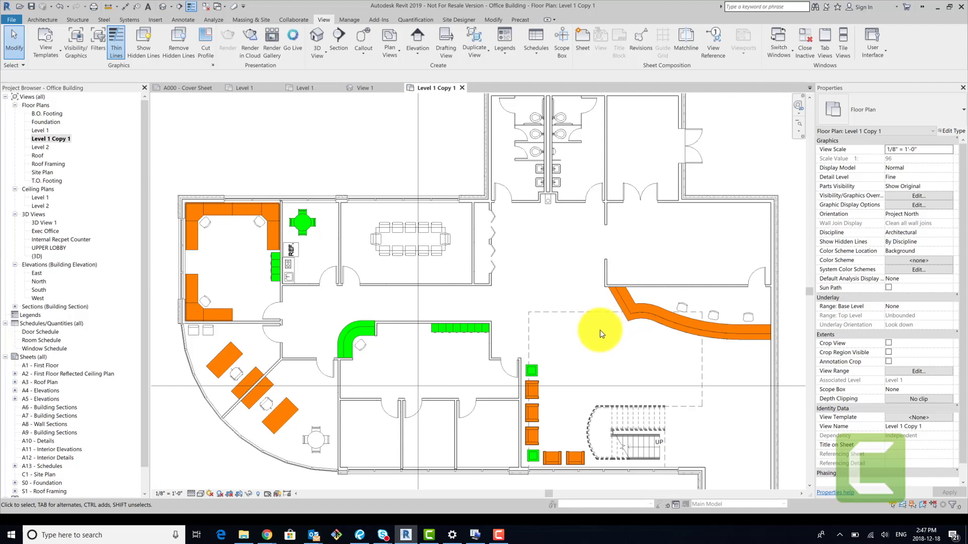
middle_drag(524, 284, 560, 257)
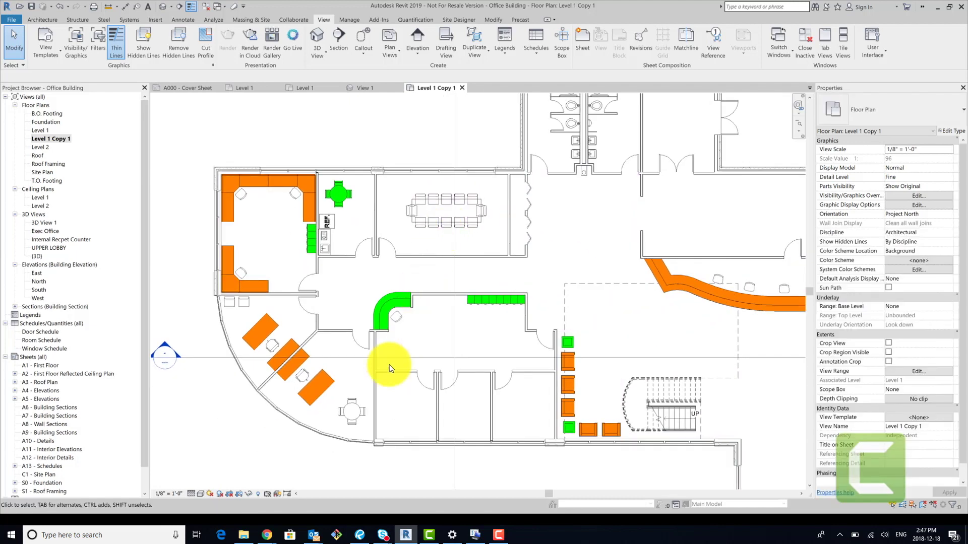
- Set the lower-left round dining table's Responsibility to Owner so it shows green
click(353, 420)
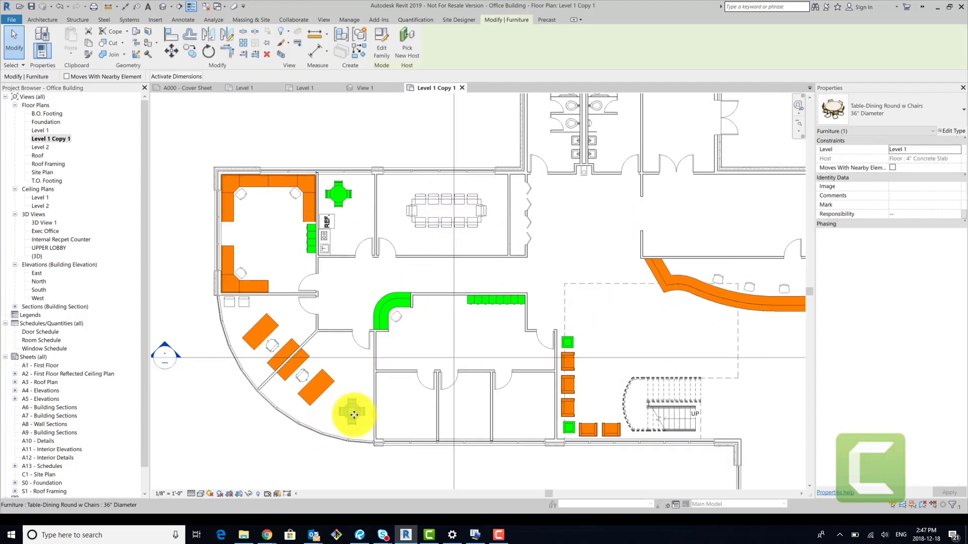
click(957, 214)
click(897, 235)
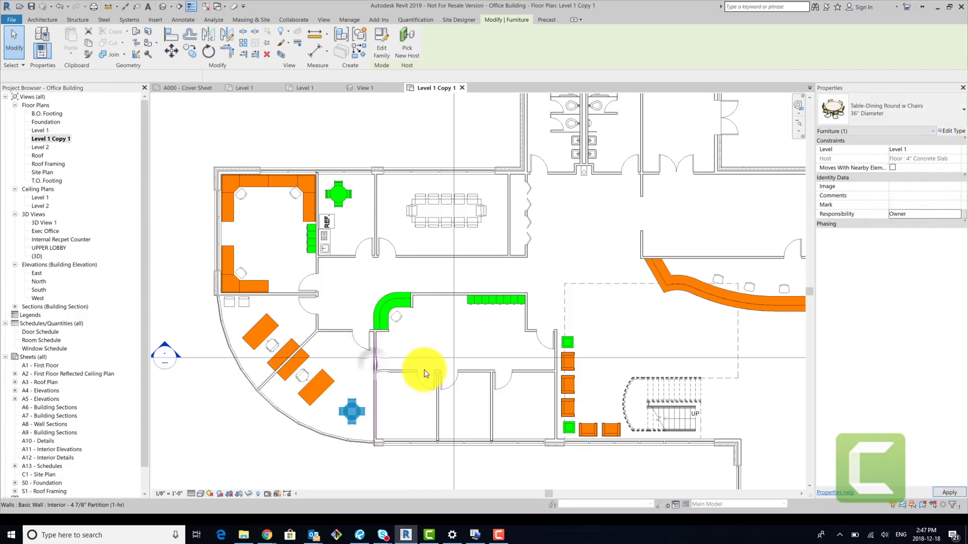
click(431, 358)
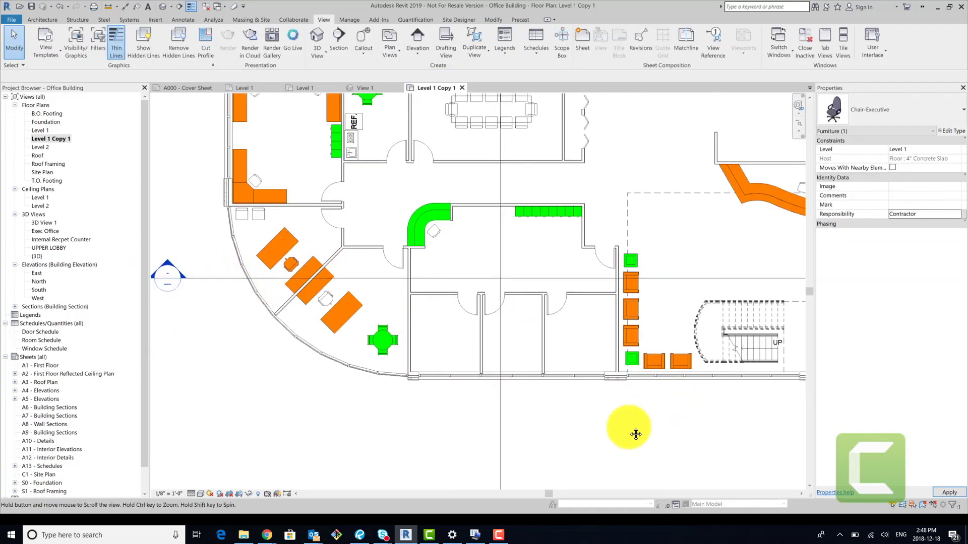
middle_drag(624, 432, 619, 381)
scroll(619, 381, down, 2)
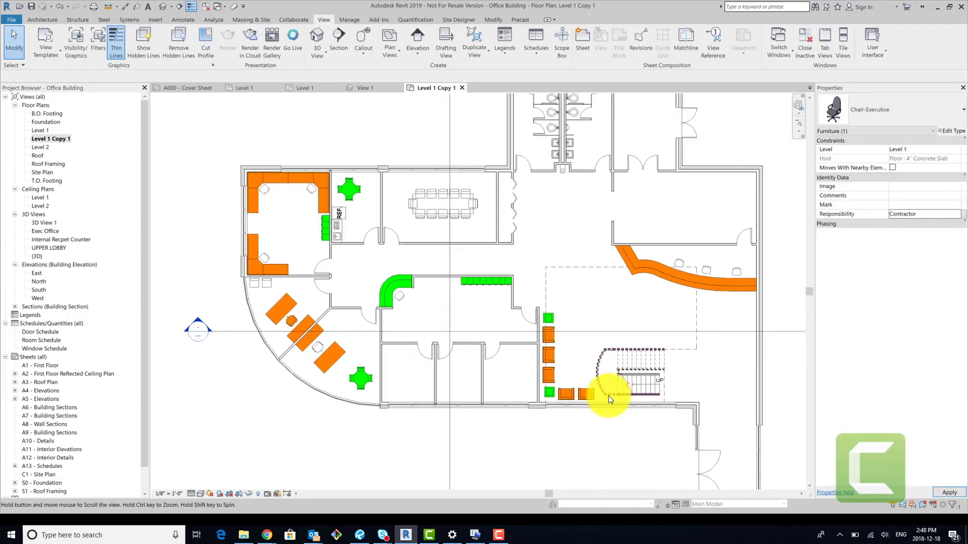